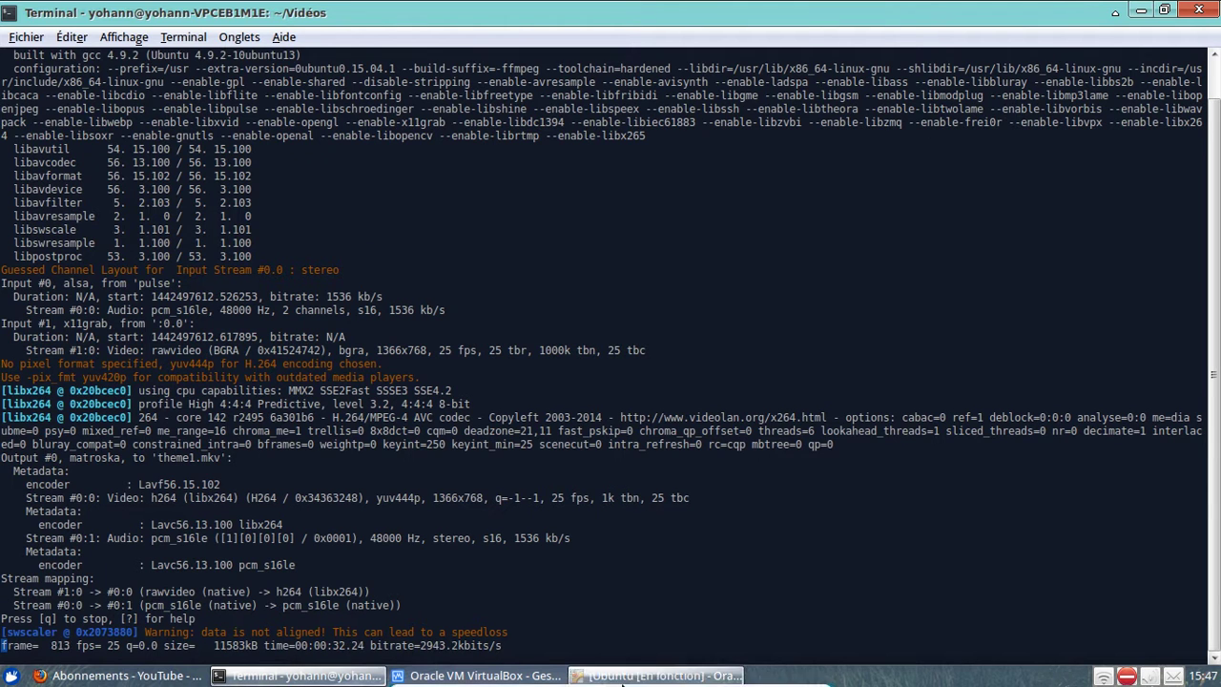
Switch to the Ubuntu virtual machine, open the file manager in a smaller, non-maximized window, and show the home folder.
{"action": "left_click", "coordinate": [666, 675]}
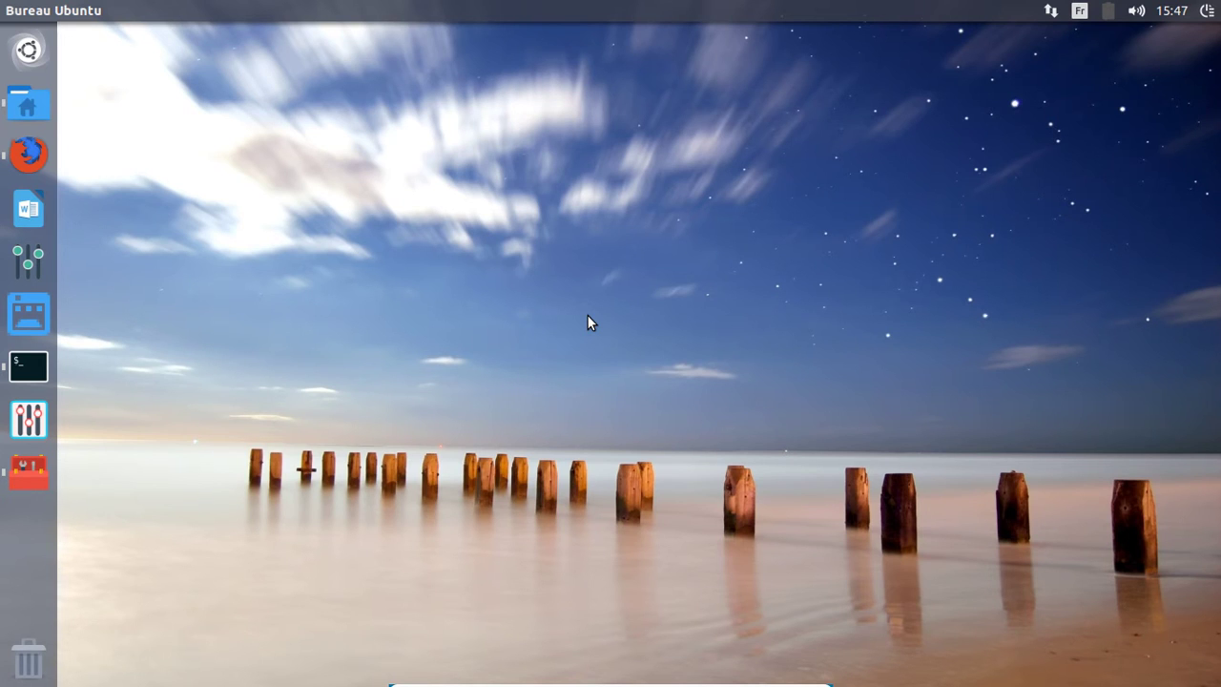
{"action": "left_click", "coordinate": [41, 102]}
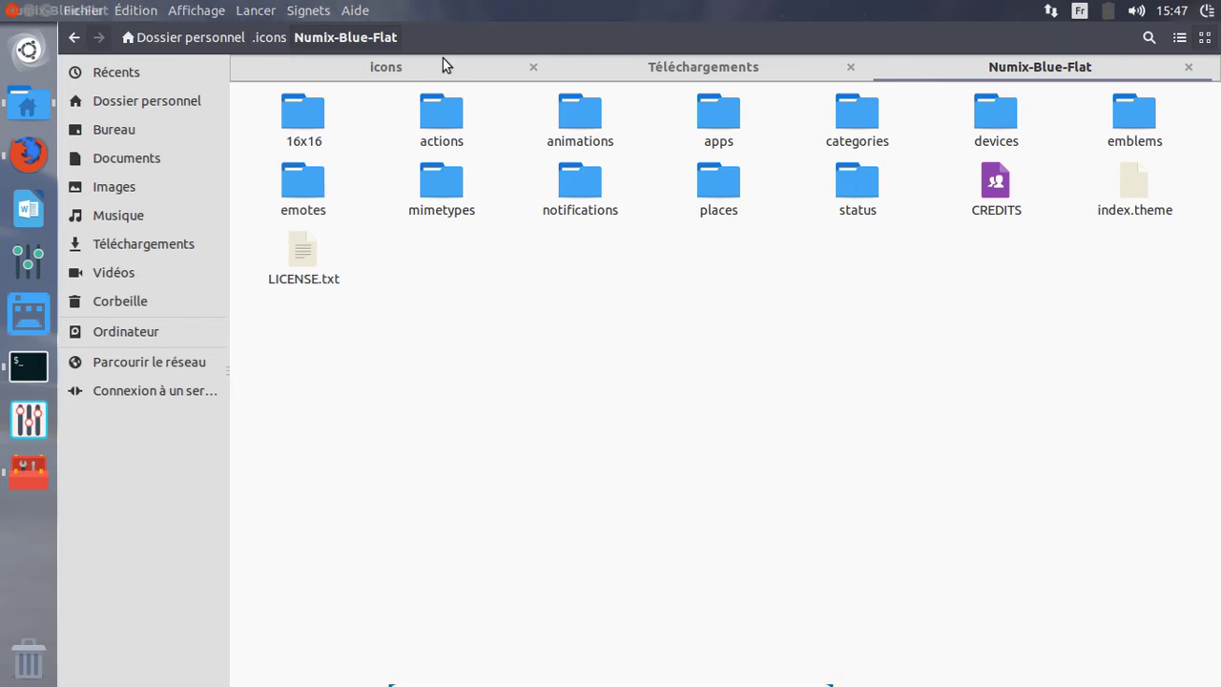
{"action": "left_click", "coordinate": [45, 13]}
{"action": "left_click_drag", "start_coordinate": [351, 46], "coordinate": [560, 117]}
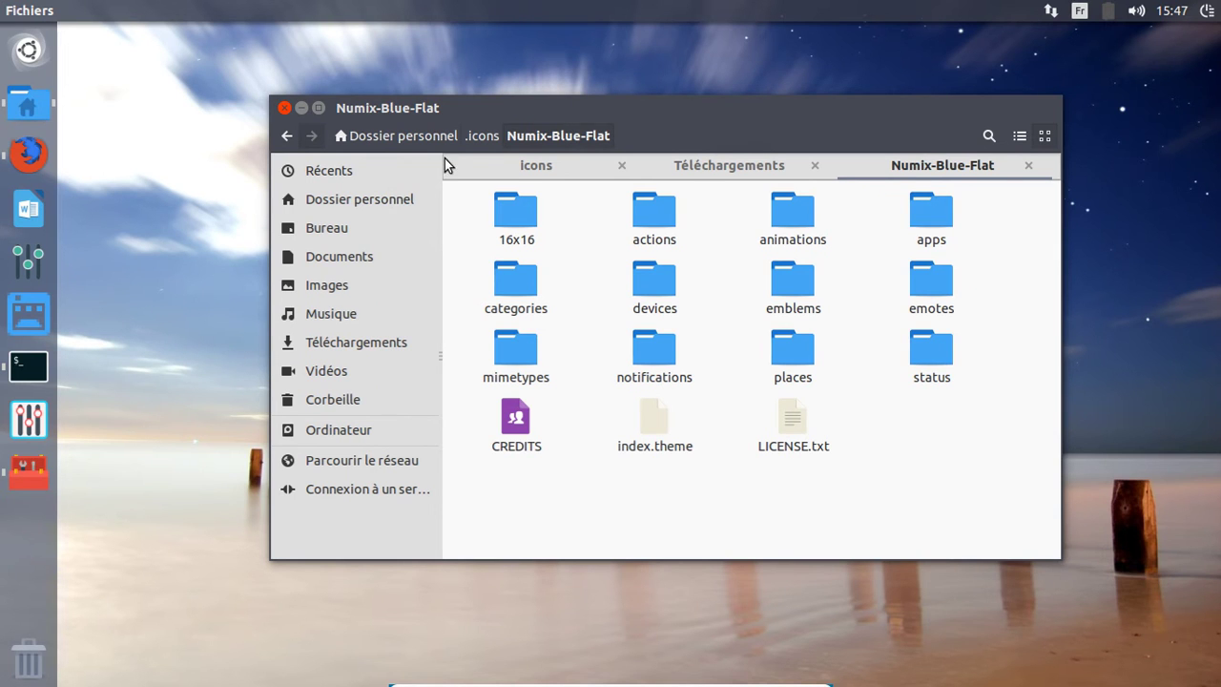
{"action": "left_click", "coordinate": [408, 201]}
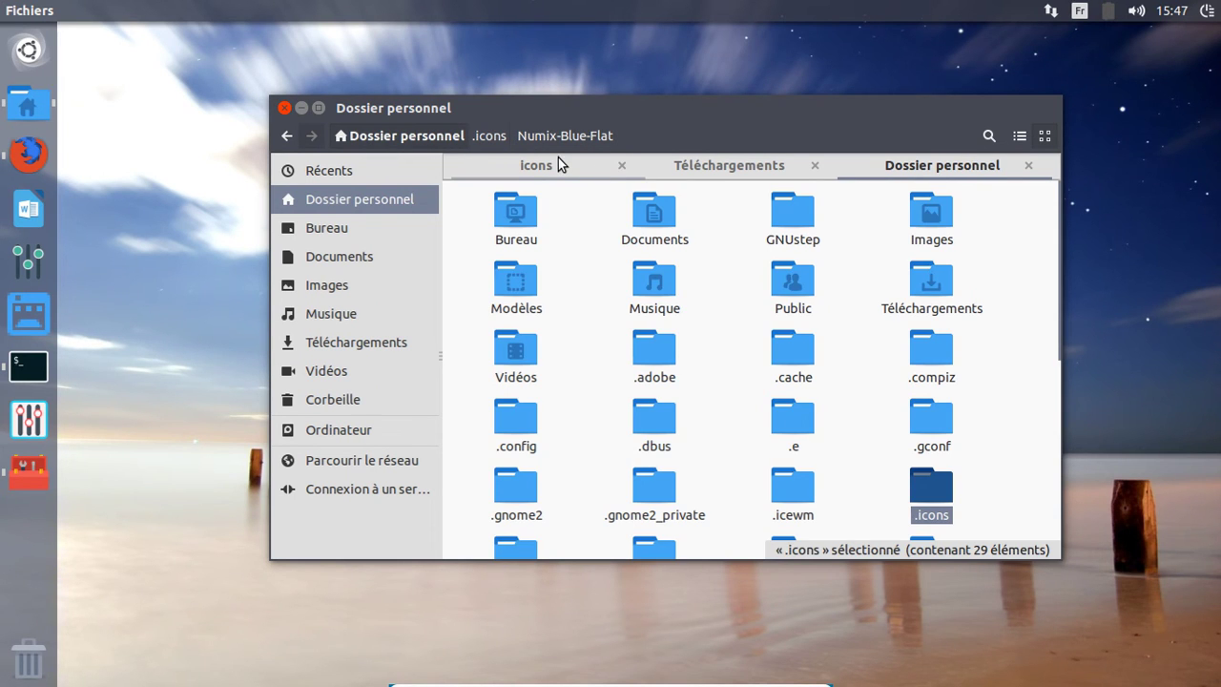
Close the icons and Téléchargements tabs in the file manager and look through the home folder's contents.
{"action": "left_click", "coordinate": [622, 168]}
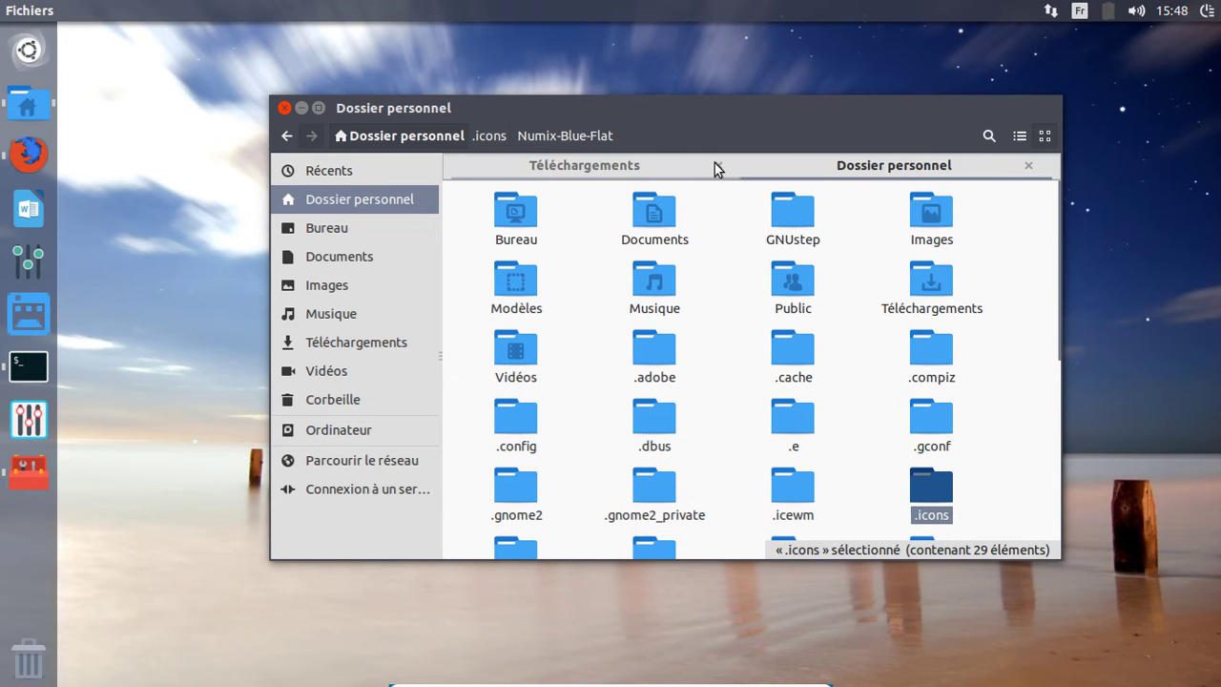
{"action": "middle_click", "coordinate": [717, 164]}
{"action": "scroll", "coordinate": [709, 299], "scroll_direction": "down", "scroll_amount": 3}
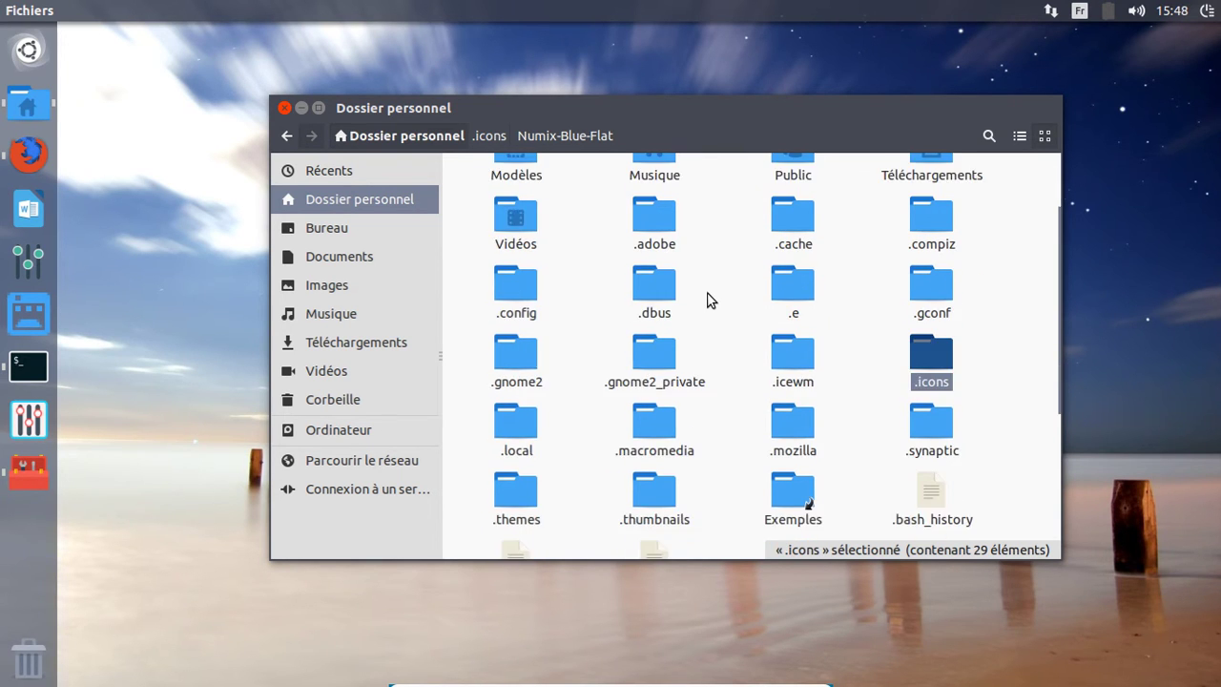
{"action": "left_click", "coordinate": [734, 321]}
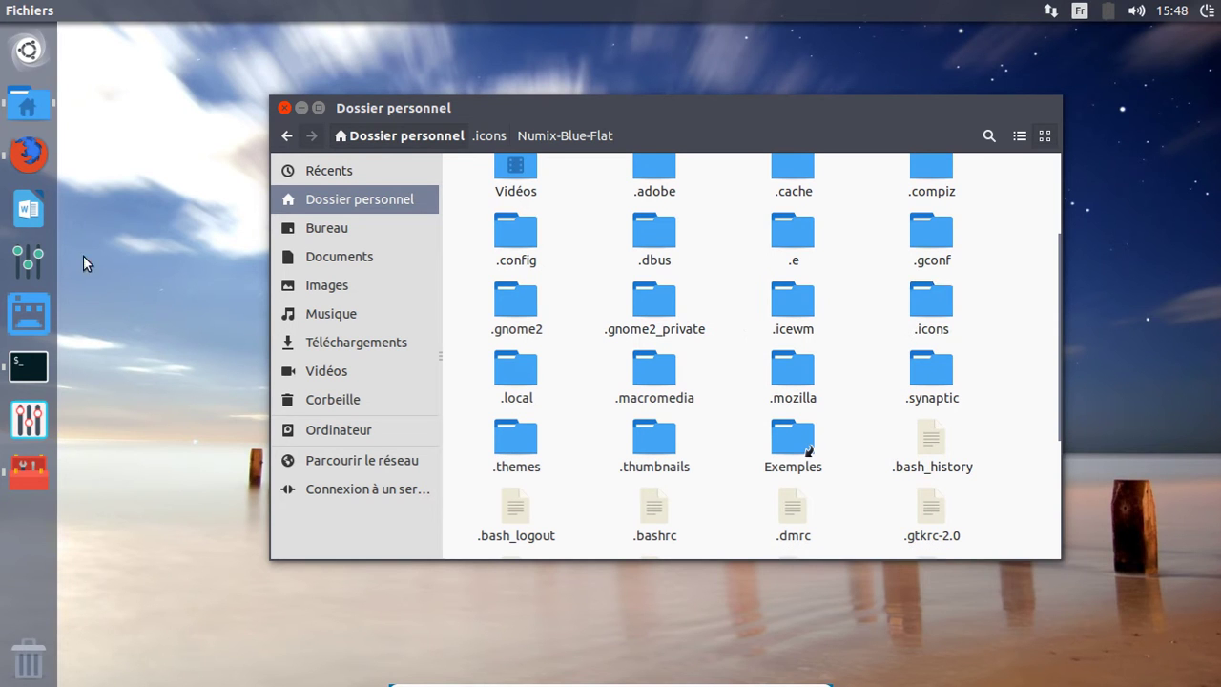
Search the Dash for "parametre", clear the search, and close the Dash.
{"action": "left_click", "coordinate": [24, 52]}
{"action": "type", "text": "parametre"}
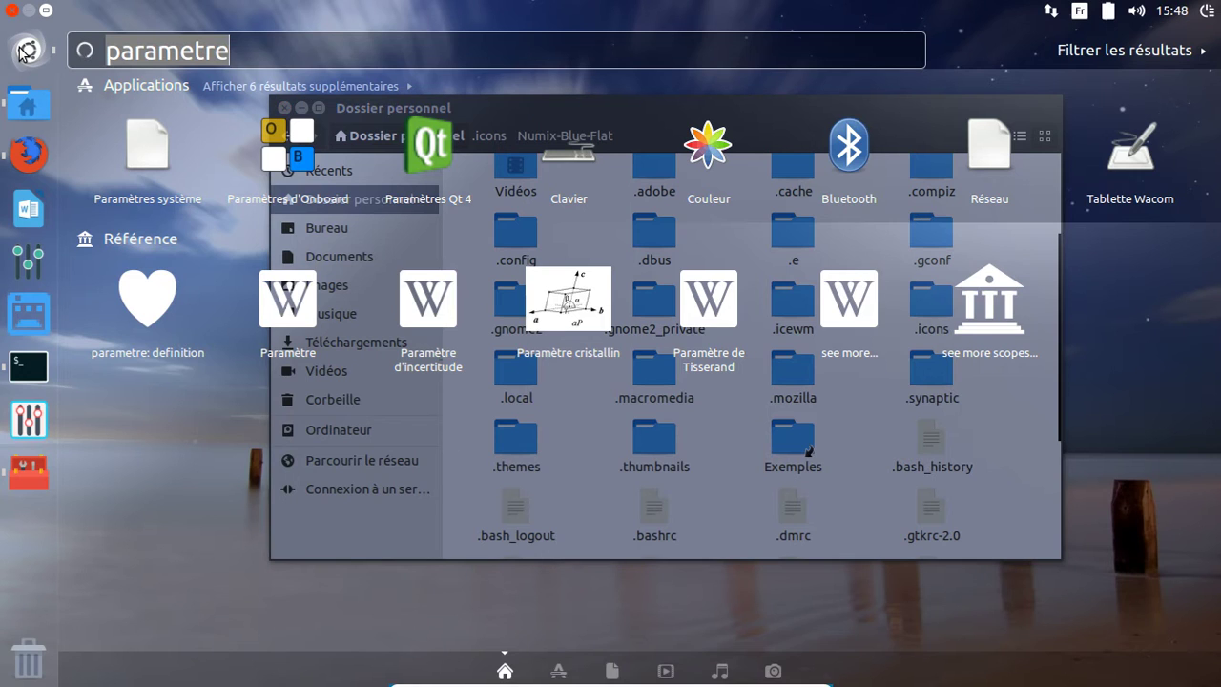
{"action": "key", "text": "Down"}
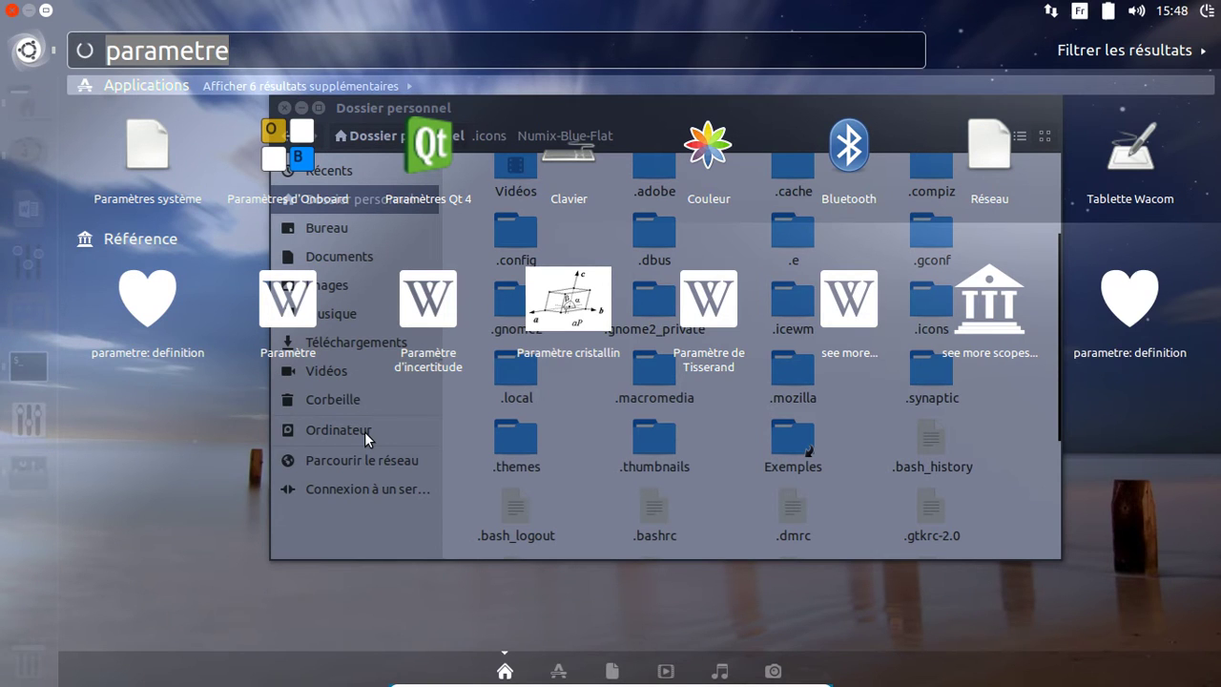
{"action": "key", "text": "BackSpace"}
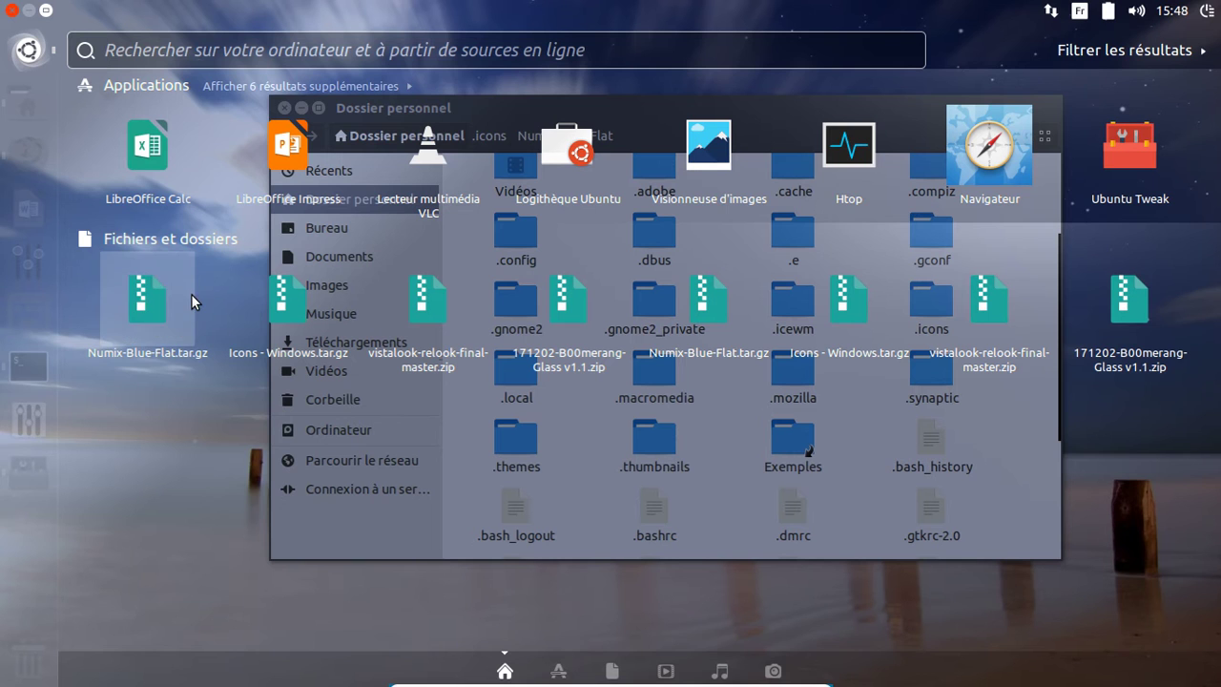
{"action": "left_click", "coordinate": [27, 45]}
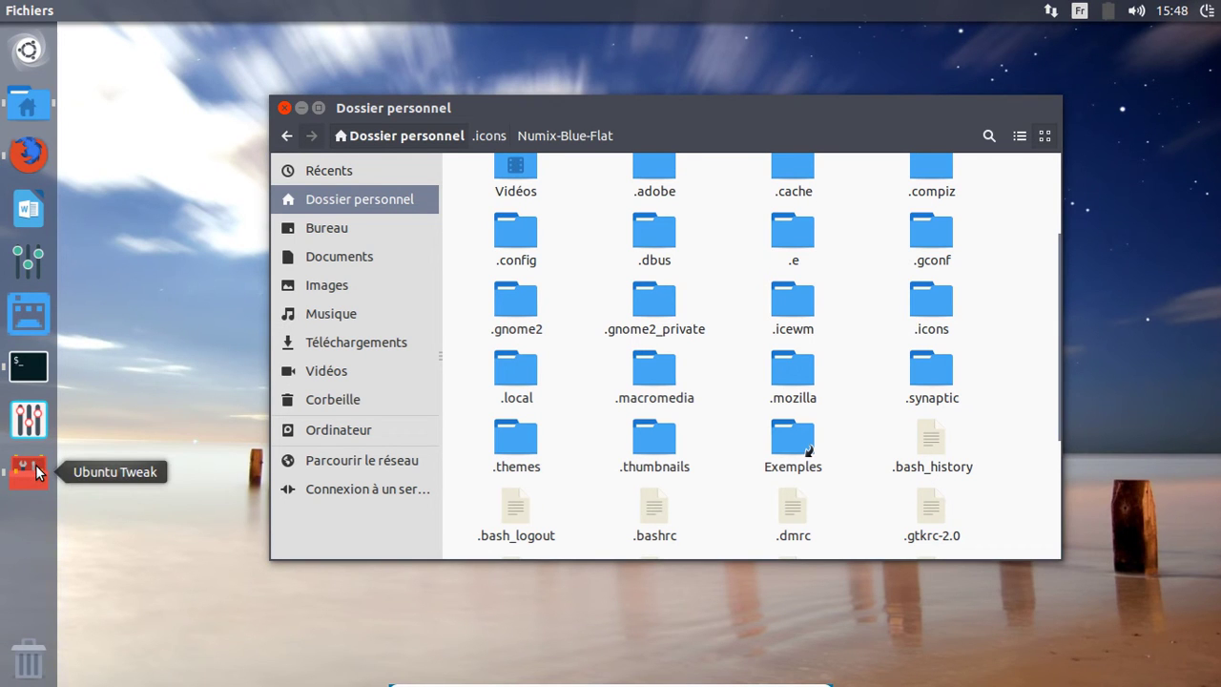
View the Ultra-Flat theme's GNOME-Look page and preview image in Firefox, alongside the theme settings in a maximized Ubuntu Tweak.
{"action": "left_click", "coordinate": [19, 167]}
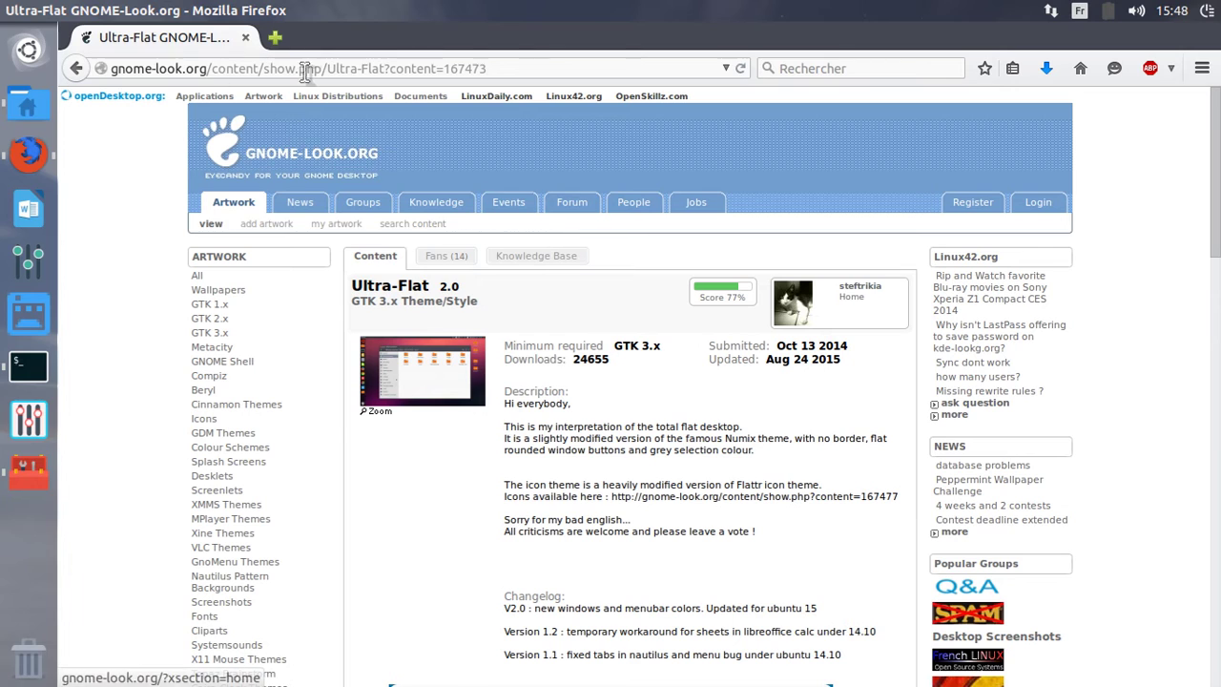
{"action": "left_click", "coordinate": [420, 368]}
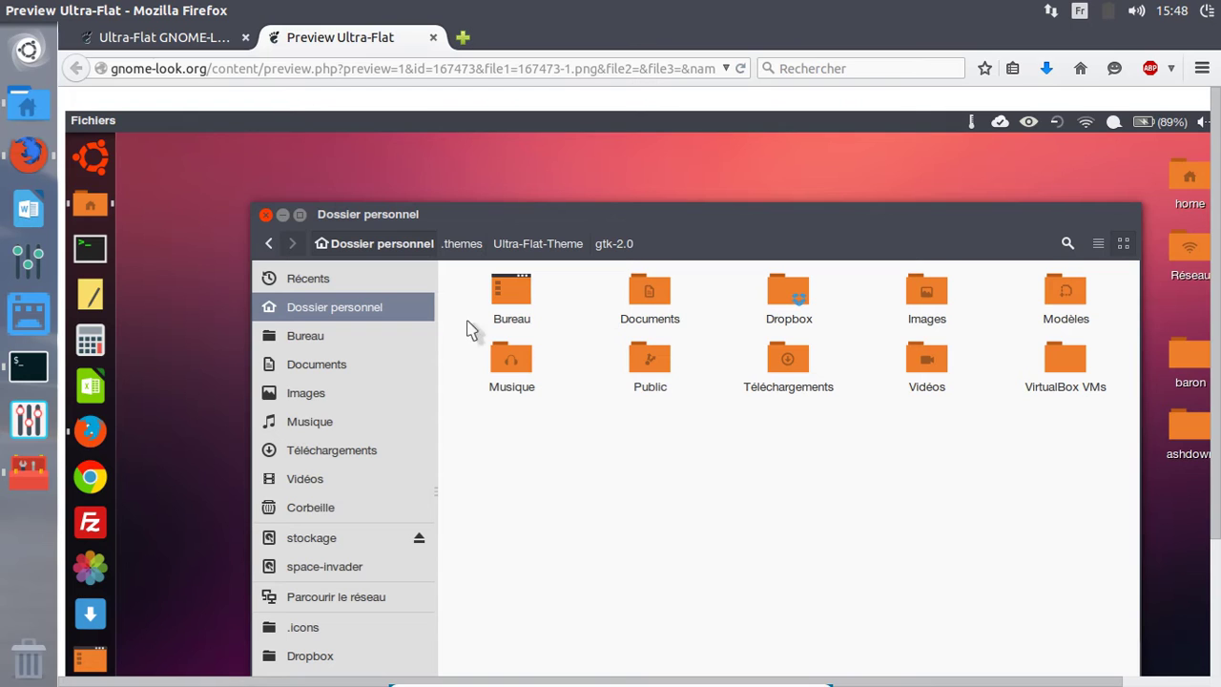
{"action": "left_click", "coordinate": [28, 472]}
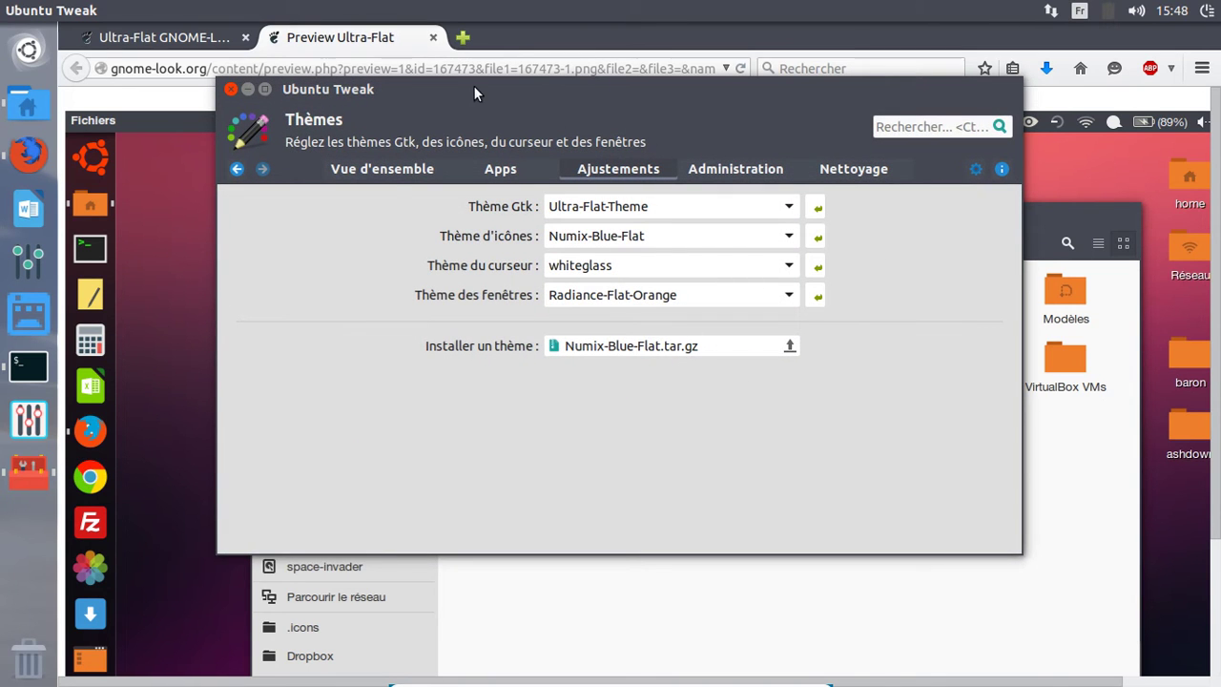
{"action": "double_click", "coordinate": [473, 85]}
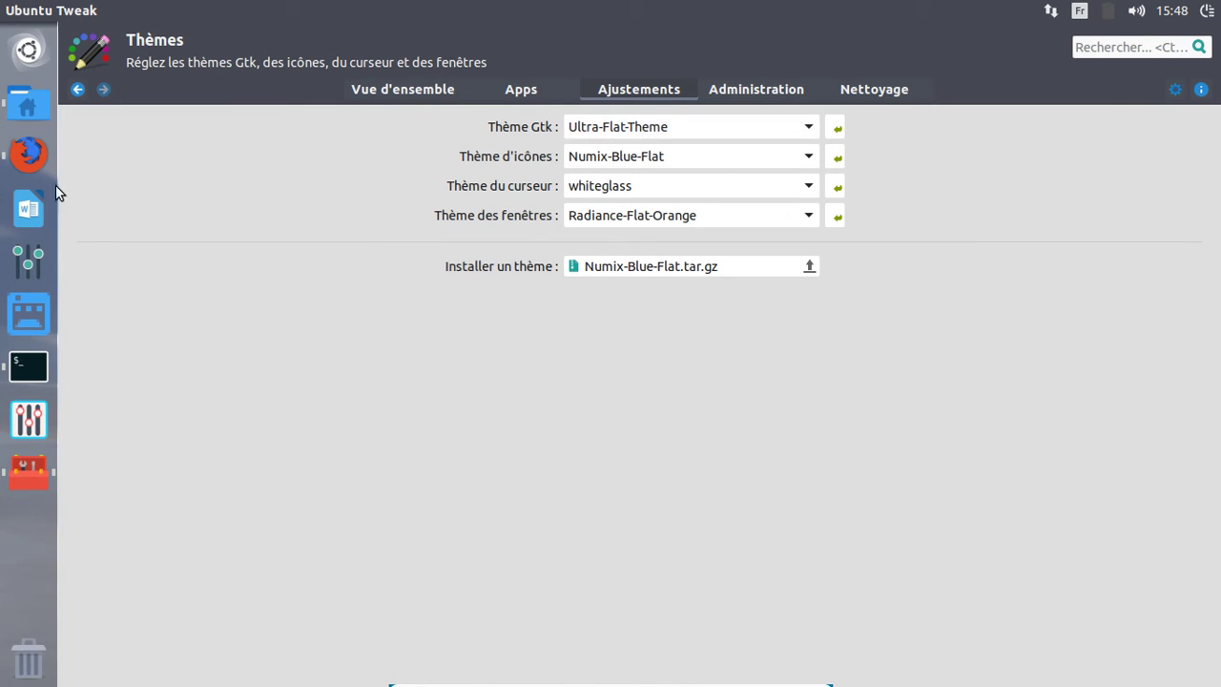
{"action": "left_click", "coordinate": [31, 157]}
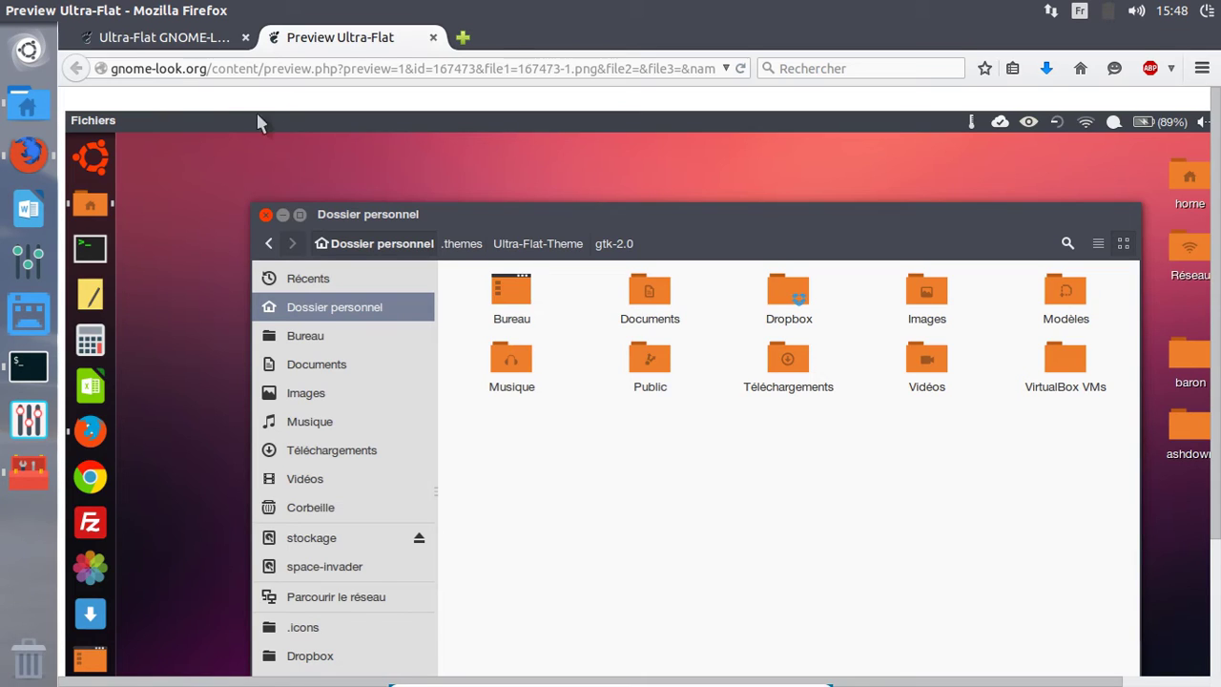
{"action": "left_click", "coordinate": [153, 42]}
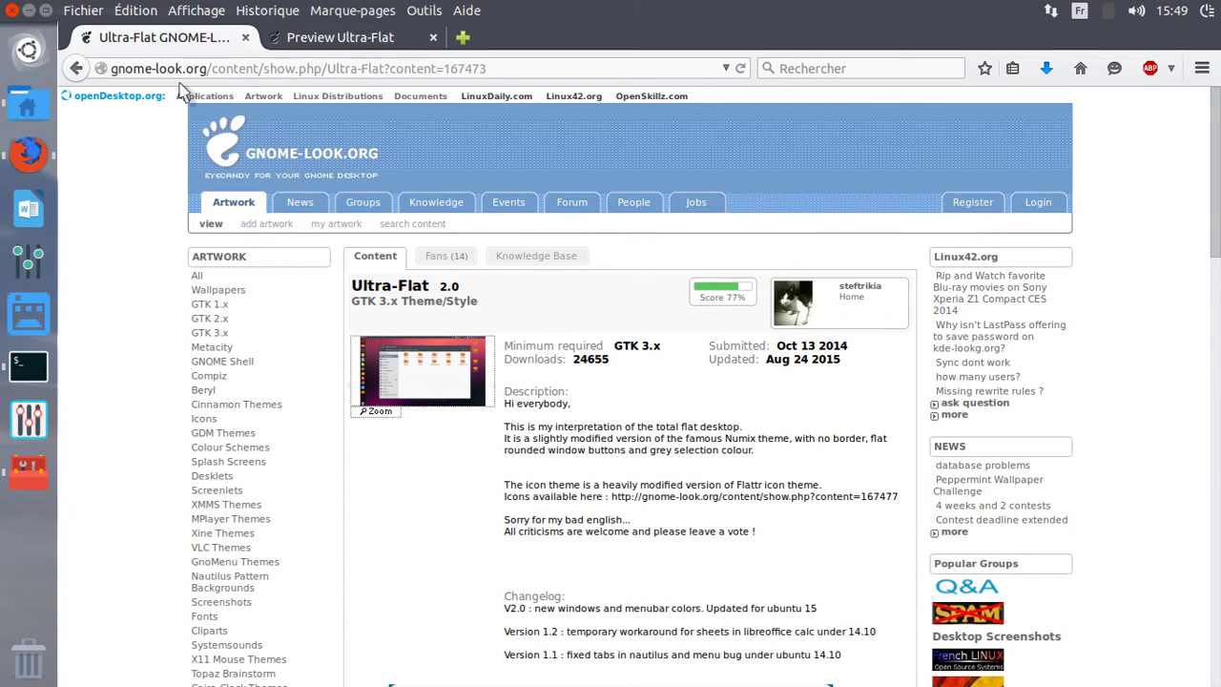
Switch to Ubuntu Tweak and set the GTK theme to Radiance-Flat-Orange.
{"action": "left_click", "coordinate": [38, 478]}
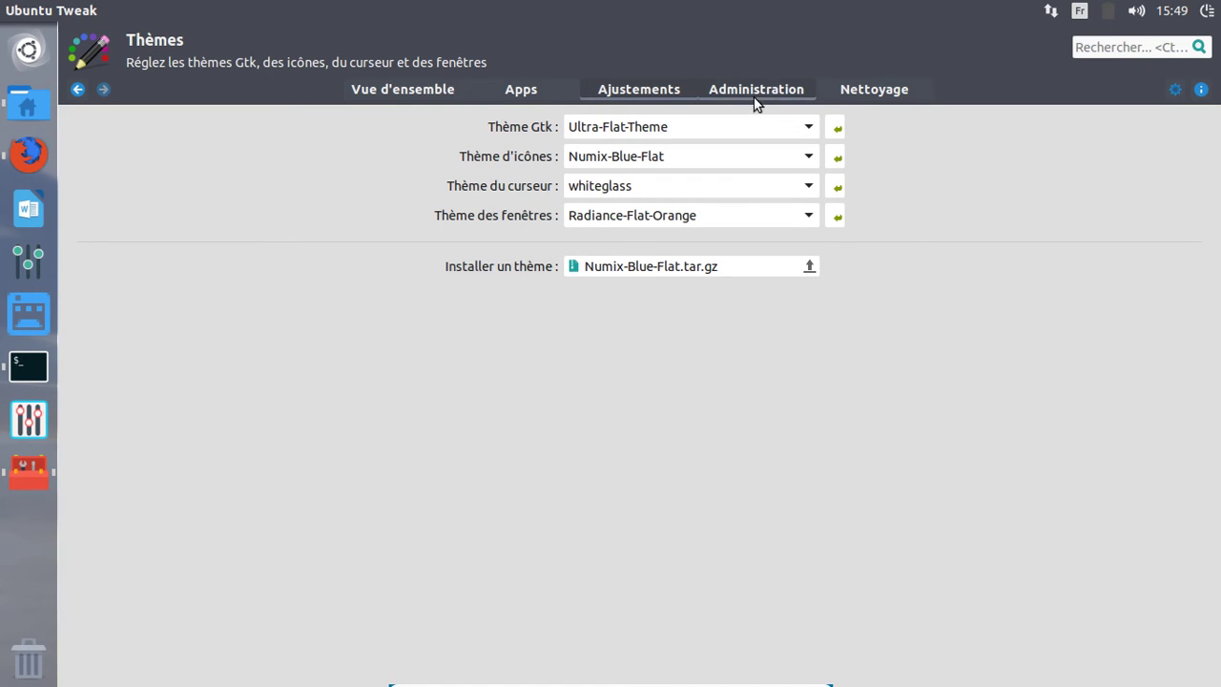
{"action": "left_click", "coordinate": [700, 125]}
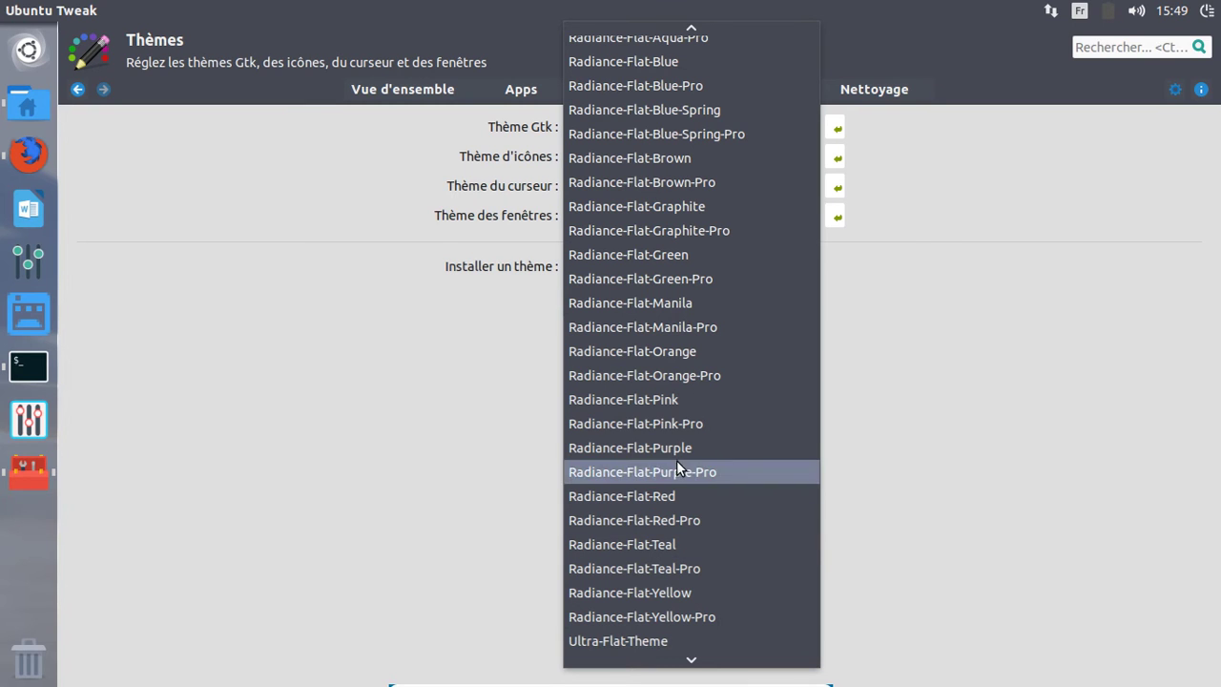
{"action": "left_click", "coordinate": [678, 351]}
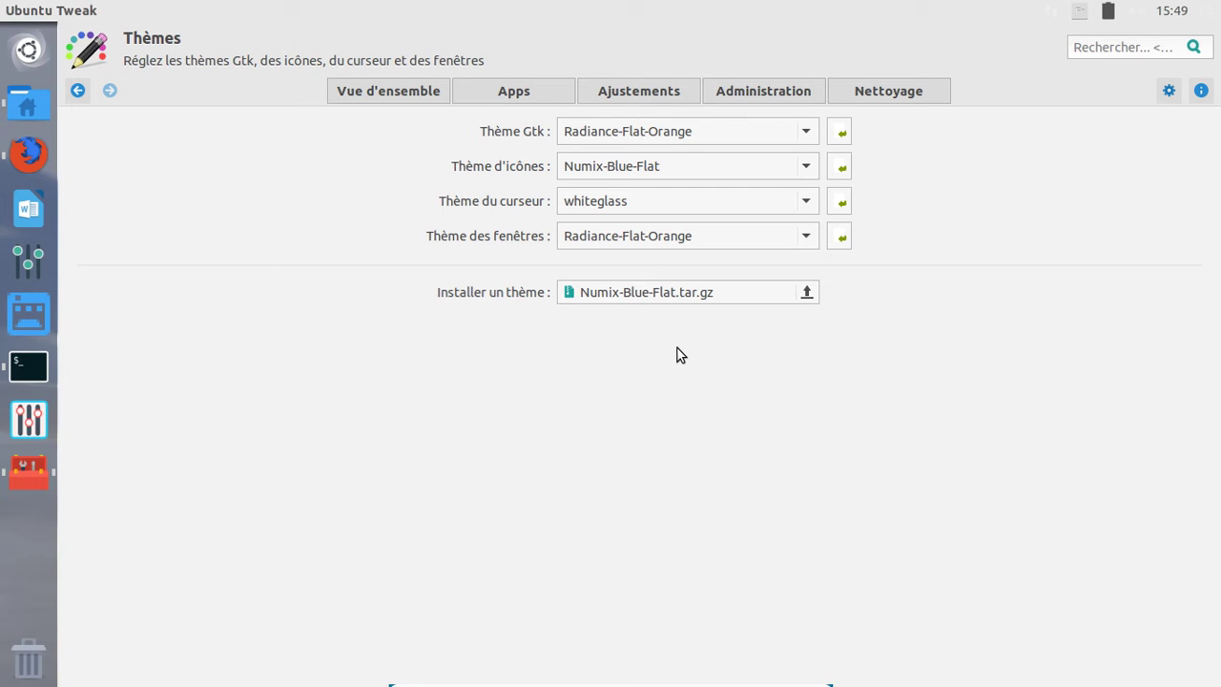
Restore the Ubuntu Tweak and Firefox windows to non-maximized size and minimize Firefox.
{"action": "mouse_move", "coordinate": [69, 10]}
{"action": "left_click_drag", "start_coordinate": [340, 10], "coordinate": [431, 129]}
{"action": "left_click", "coordinate": [535, 54]}
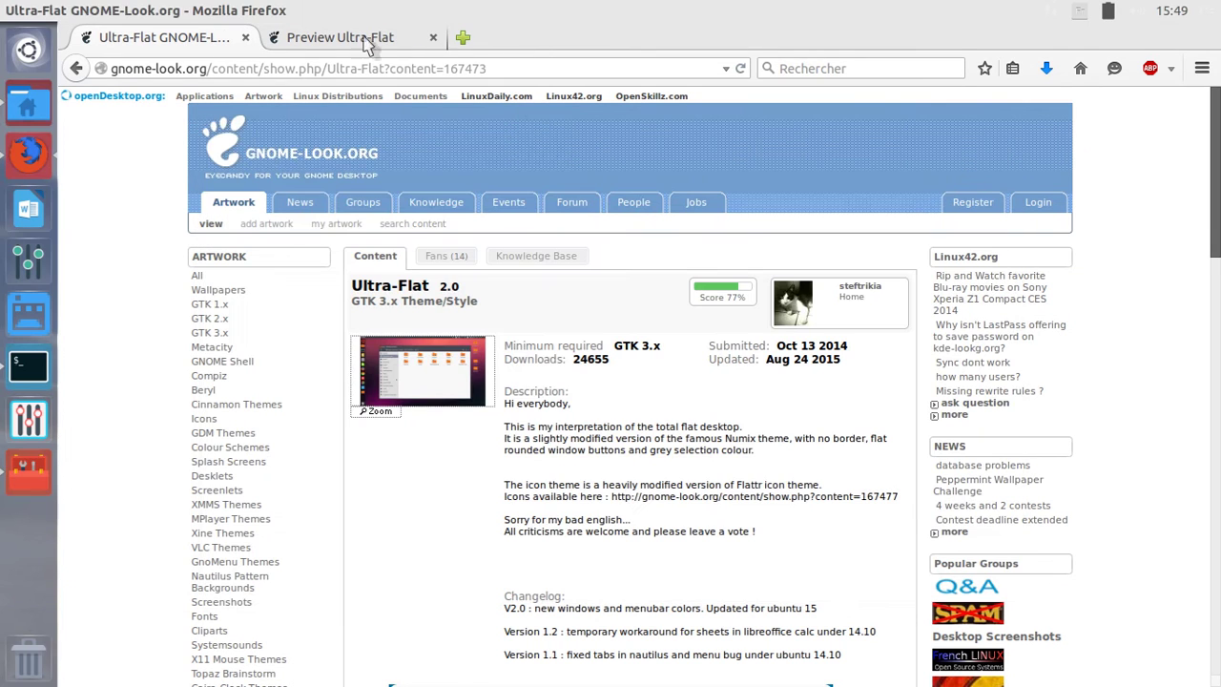
{"action": "left_click_drag", "start_coordinate": [629, 11], "coordinate": [677, 92]}
{"action": "left_click", "coordinate": [123, 102]}
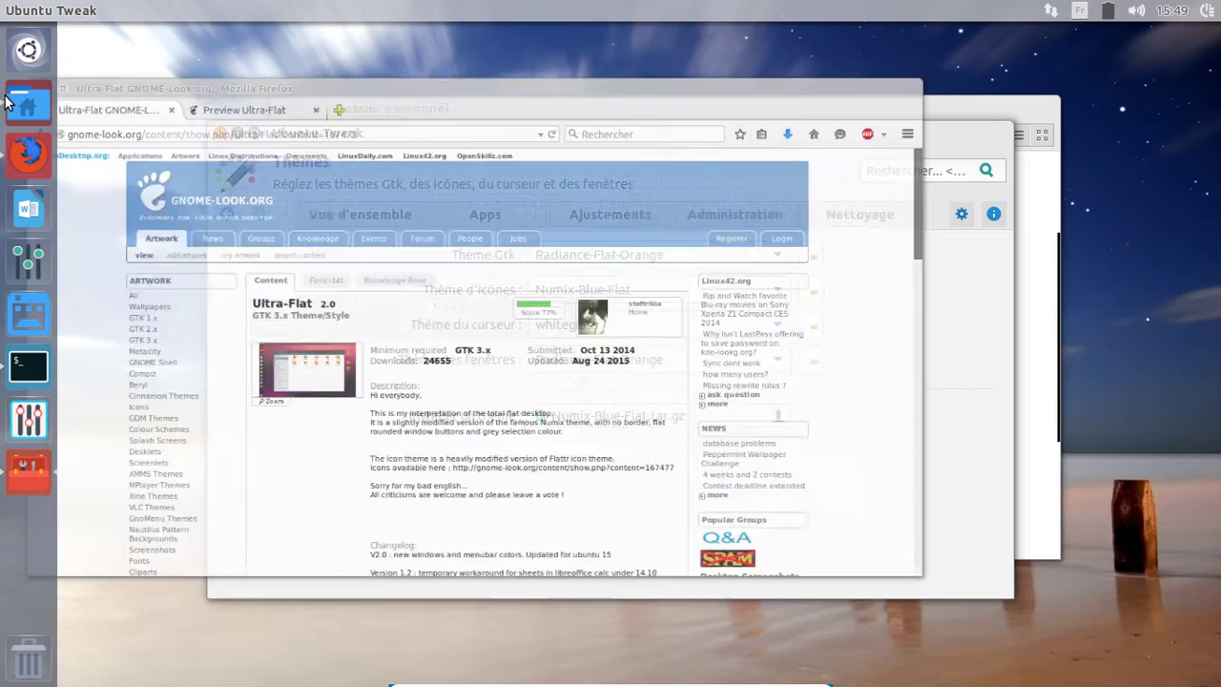
Switch to the file manager, examine the home folder's look under the new theme, and maximize the window.
{"action": "left_click", "coordinate": [24, 107]}
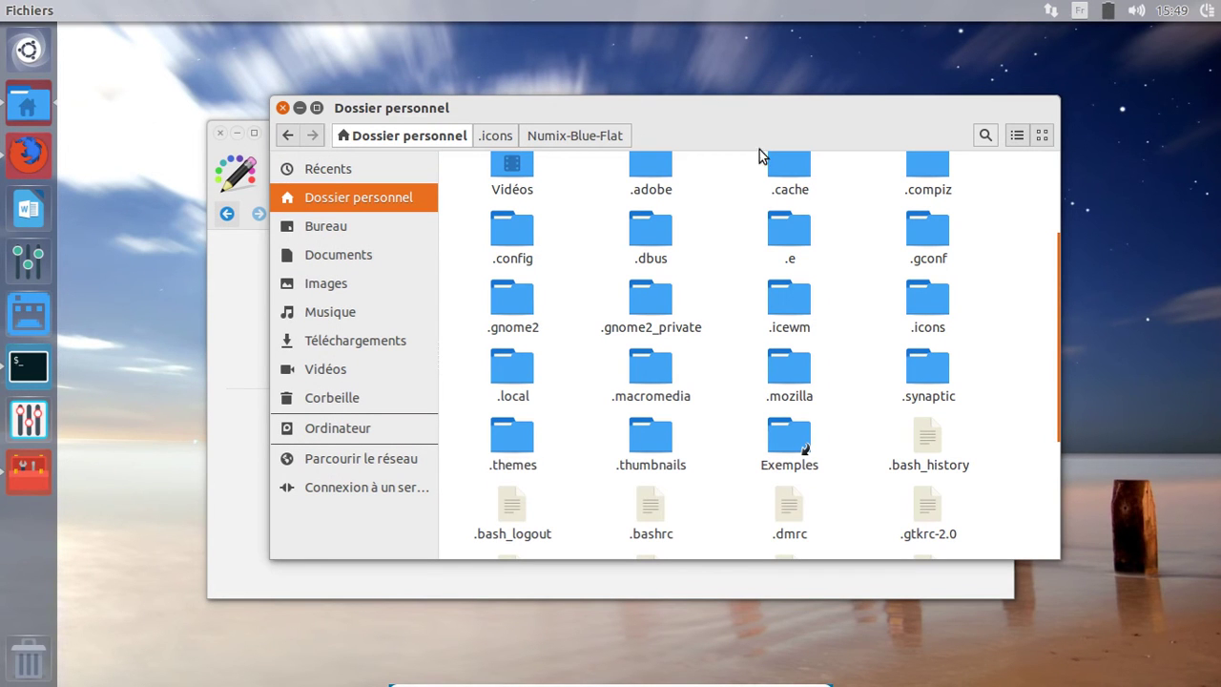
{"action": "left_click_drag", "start_coordinate": [728, 114], "coordinate": [626, 107]}
{"action": "scroll", "coordinate": [742, 323], "scroll_direction": "down", "scroll_amount": 2}
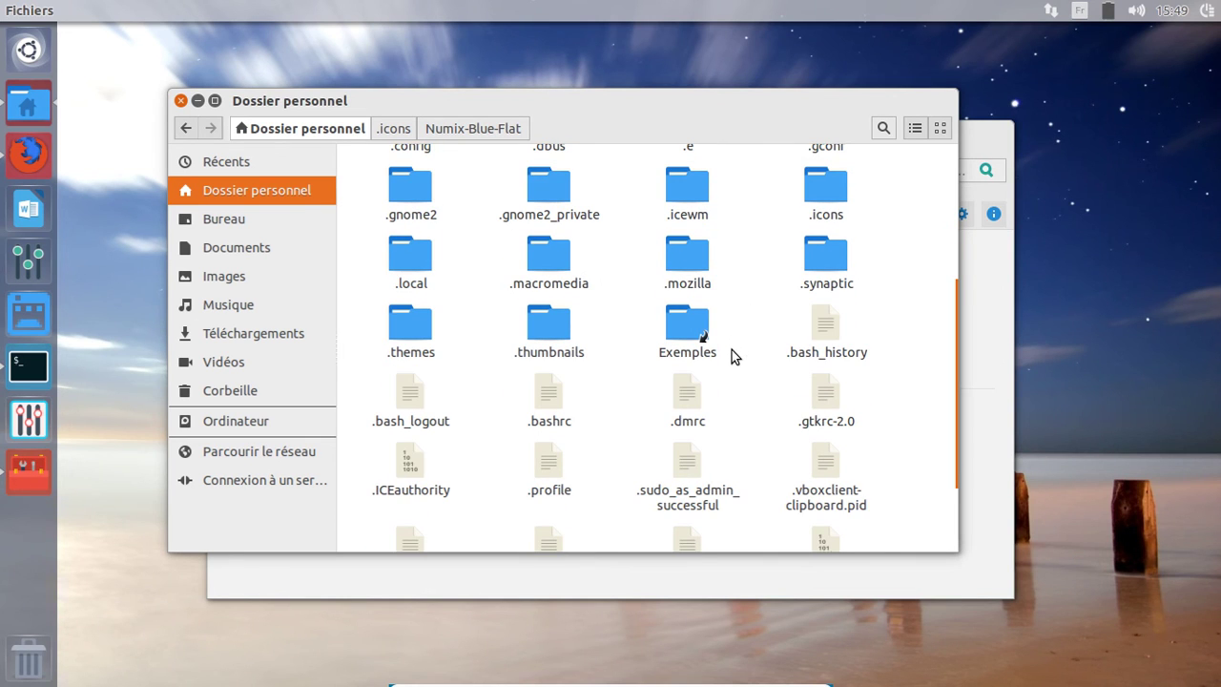
{"action": "left_click_drag", "start_coordinate": [970, 323], "coordinate": [970, 174]}
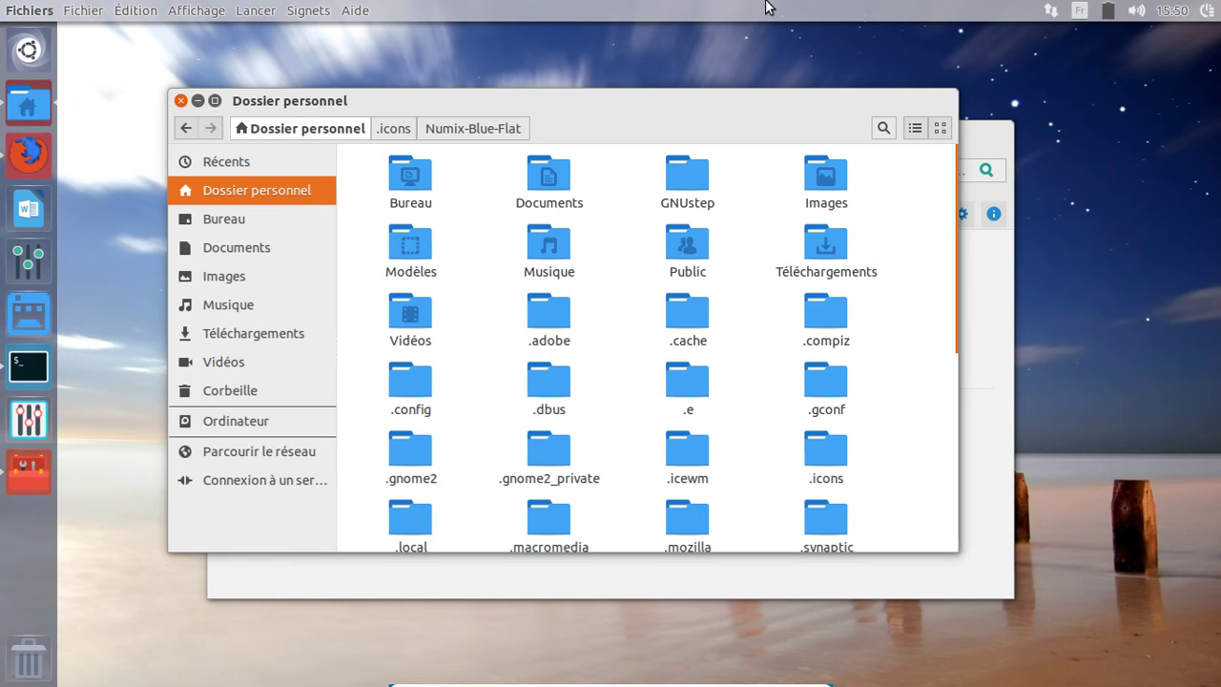
{"action": "left_click_drag", "start_coordinate": [740, 112], "coordinate": [802, 150]}
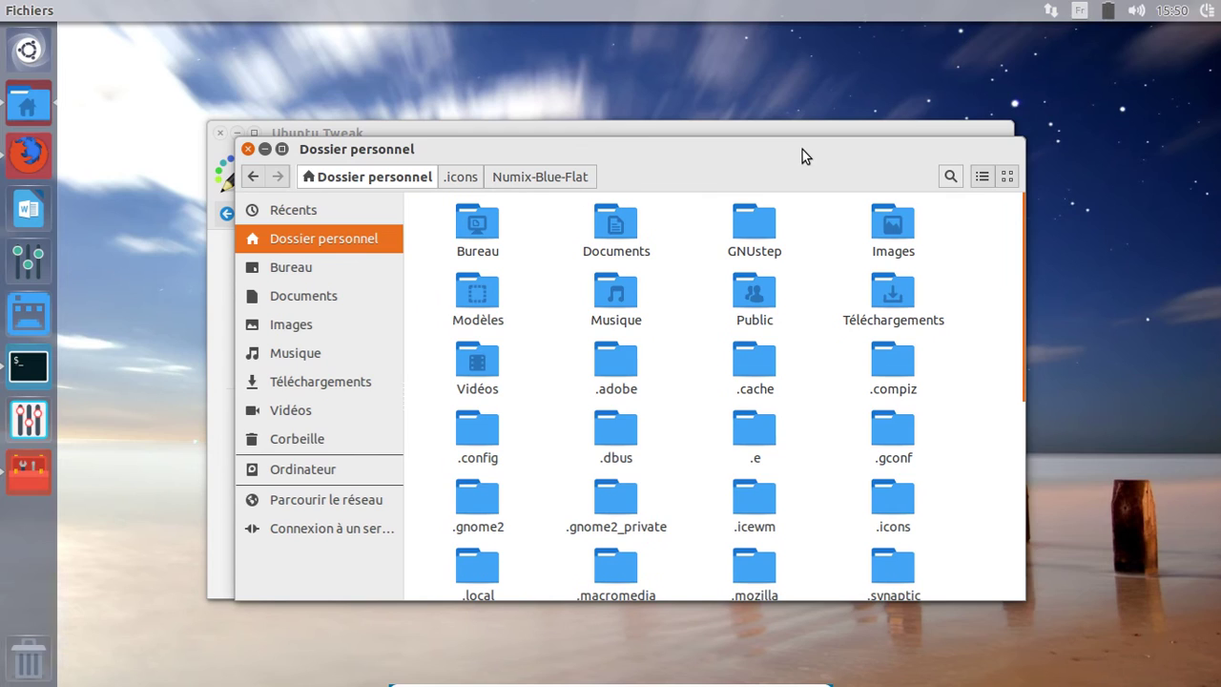
{"action": "double_click", "coordinate": [802, 149]}
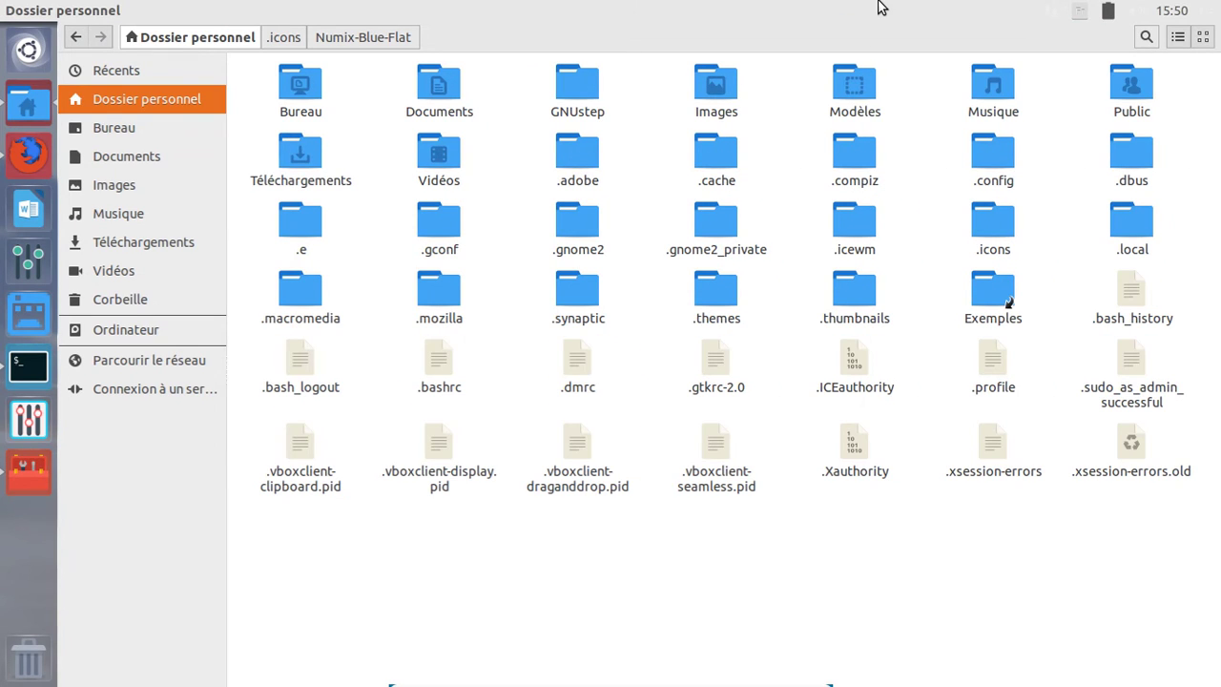
Open the Dash to view its appearance, dismiss it, and close the file manager window.
{"action": "left_click", "coordinate": [50, 50]}
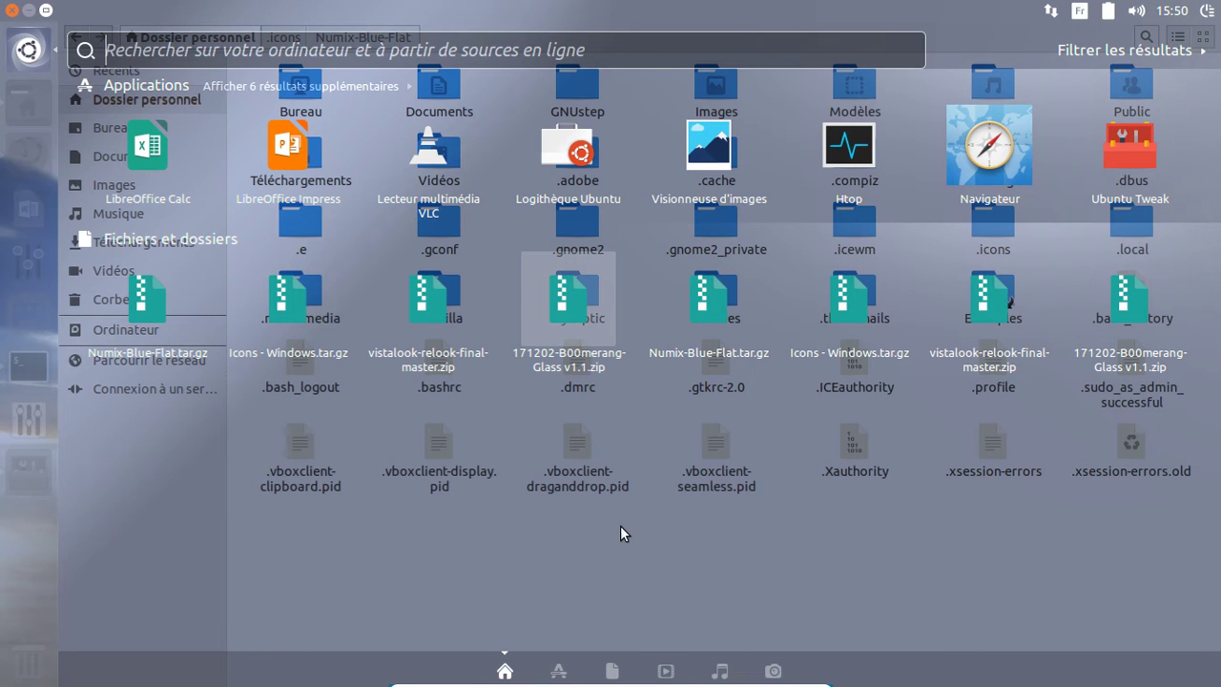
{"action": "left_click", "coordinate": [32, 45]}
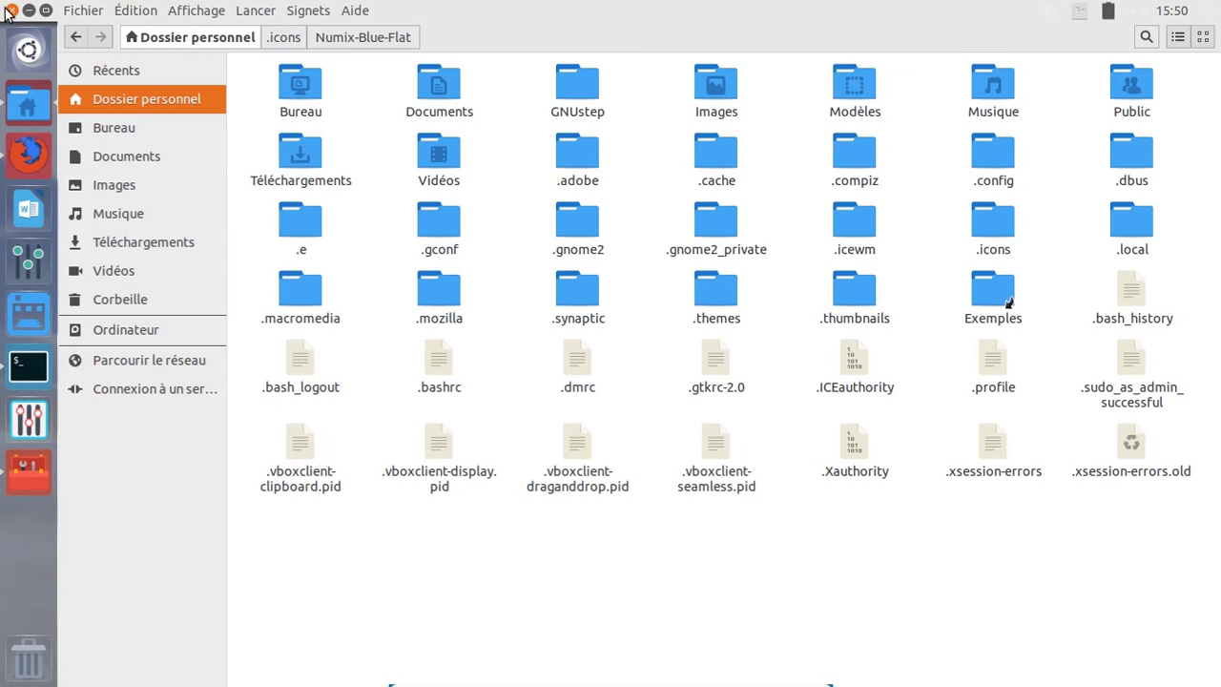
{"action": "left_click", "coordinate": [12, 11]}
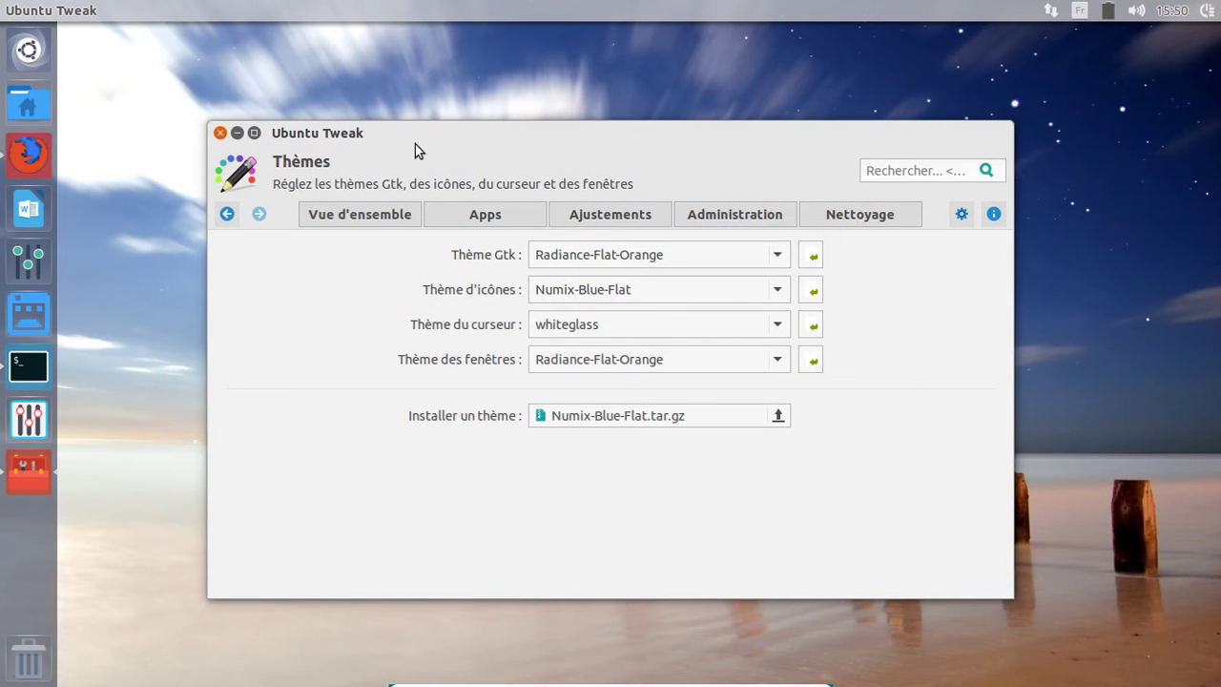
Set the GTK theme to Ambiance-Flat-zFusion-Red.
{"action": "left_click_drag", "start_coordinate": [415, 144], "coordinate": [371, 125]}
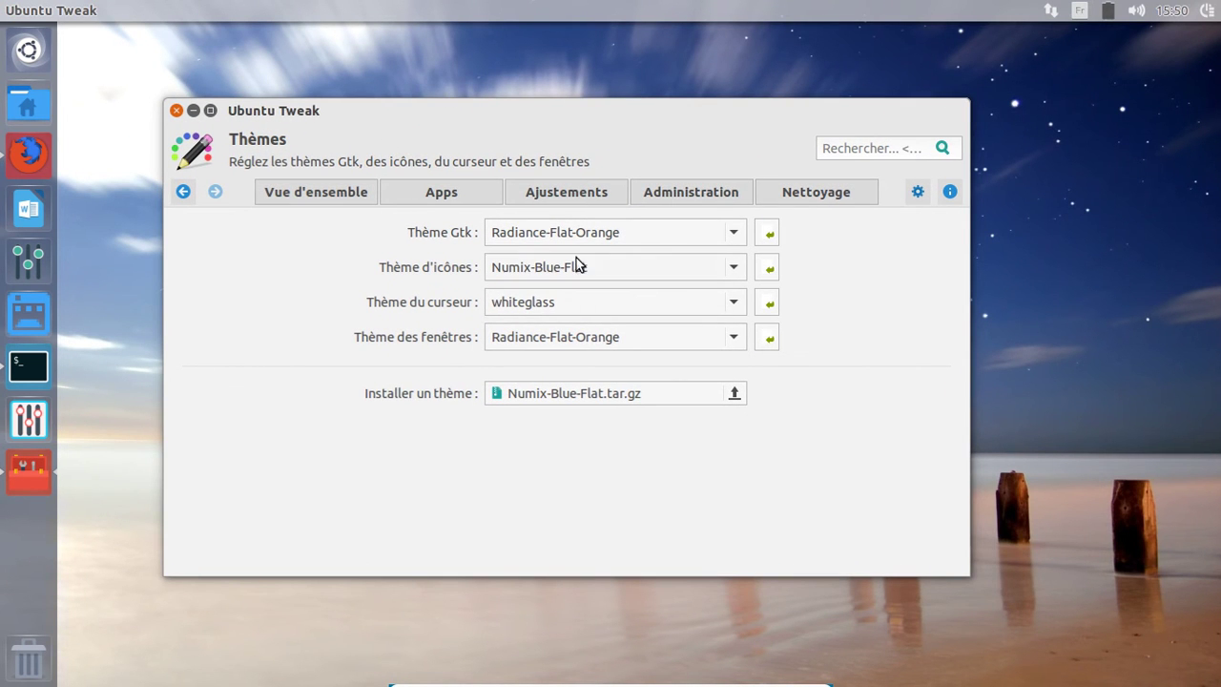
{"action": "left_click", "coordinate": [653, 238]}
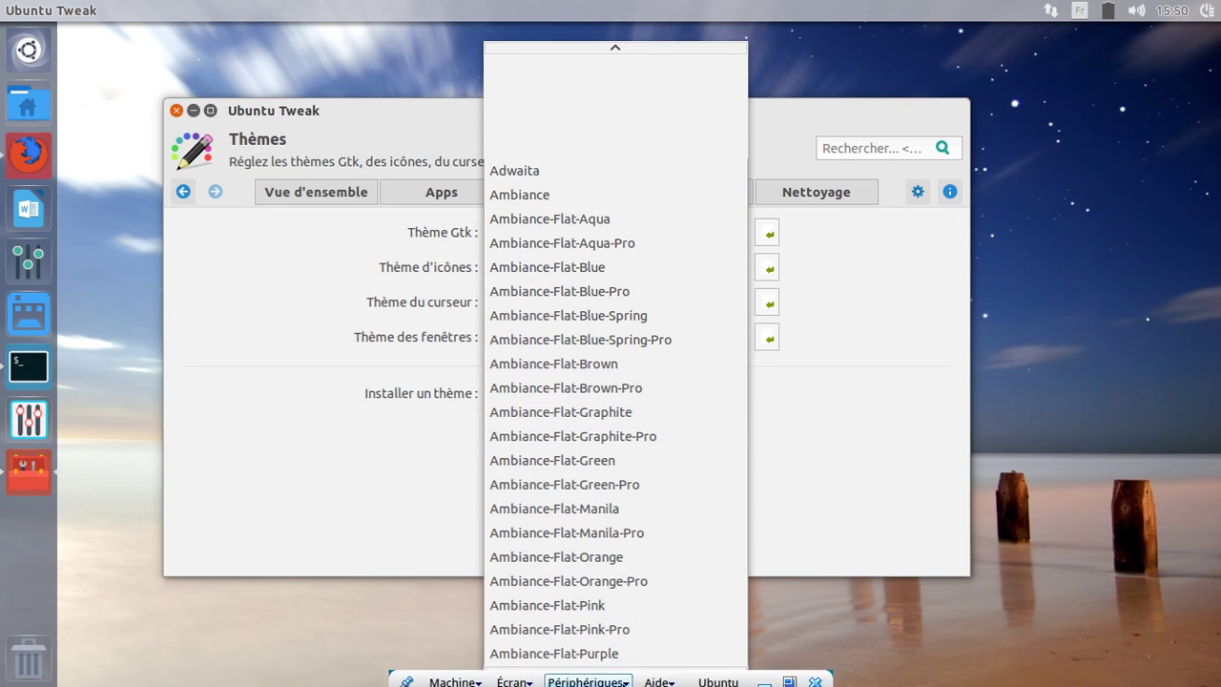
{"action": "scroll", "coordinate": [616, 572], "scroll_direction": "down", "scroll_amount": 4}
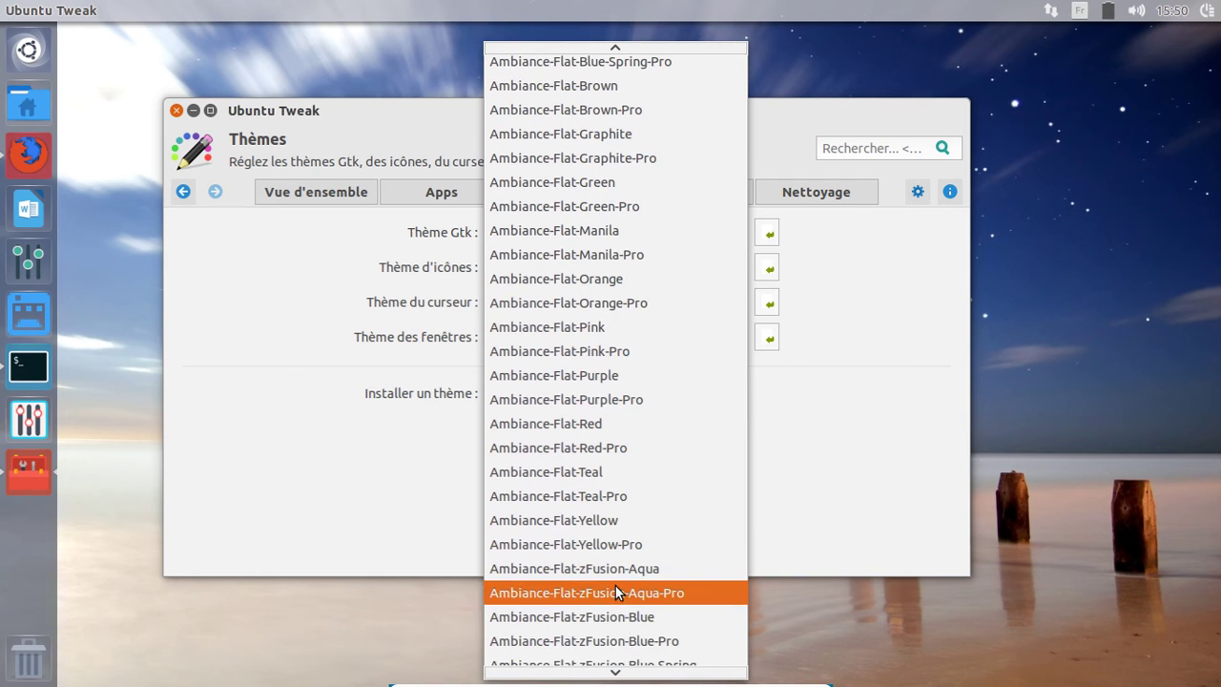
{"action": "scroll", "coordinate": [615, 672], "scroll_direction": "down", "scroll_amount": 5}
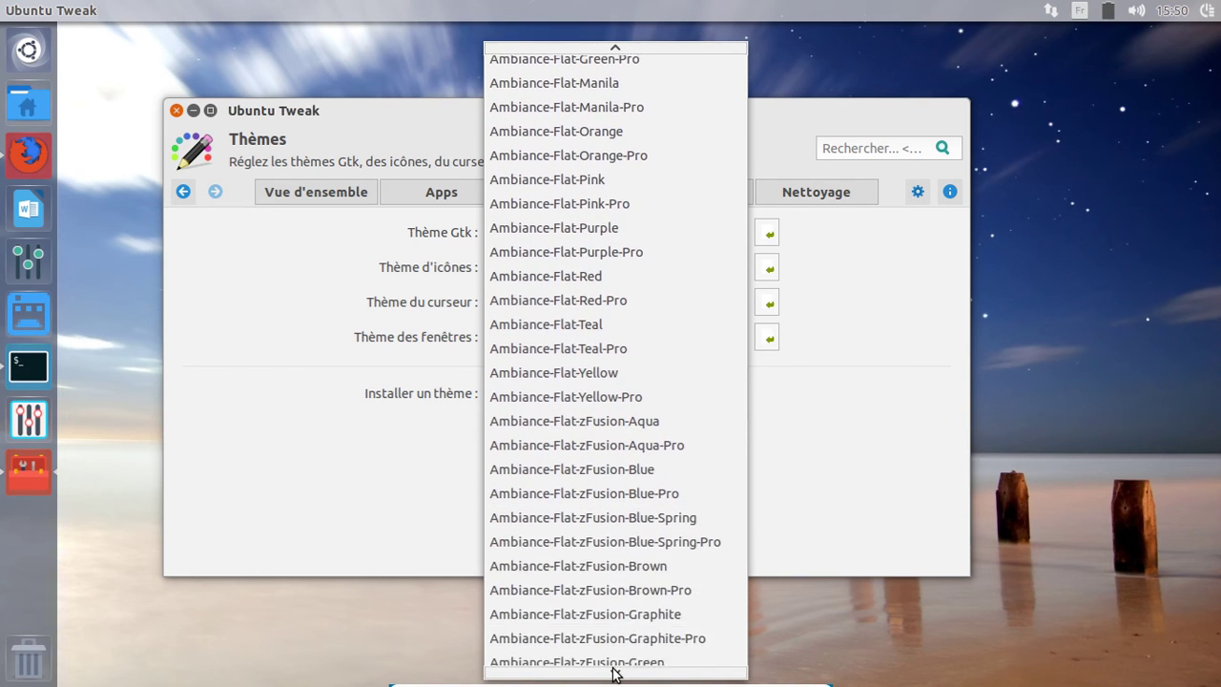
{"action": "scroll", "coordinate": [616, 672], "scroll_direction": "down", "scroll_amount": 8}
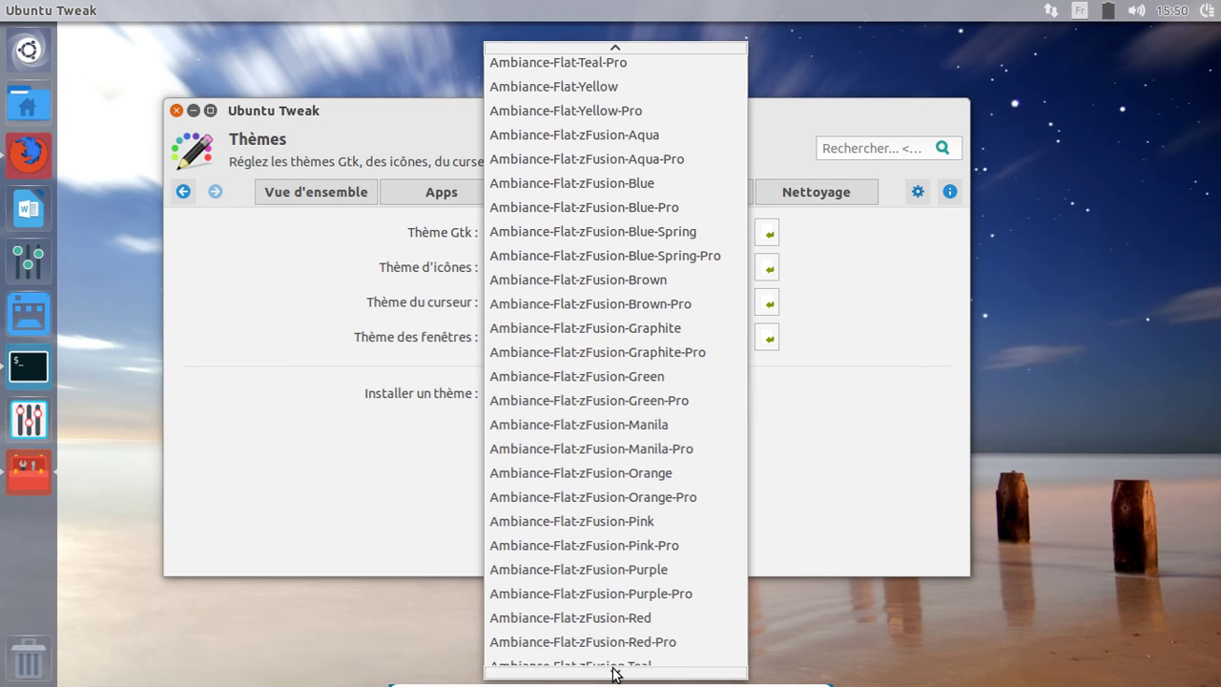
{"action": "scroll", "coordinate": [615, 672], "scroll_direction": "down", "scroll_amount": 3}
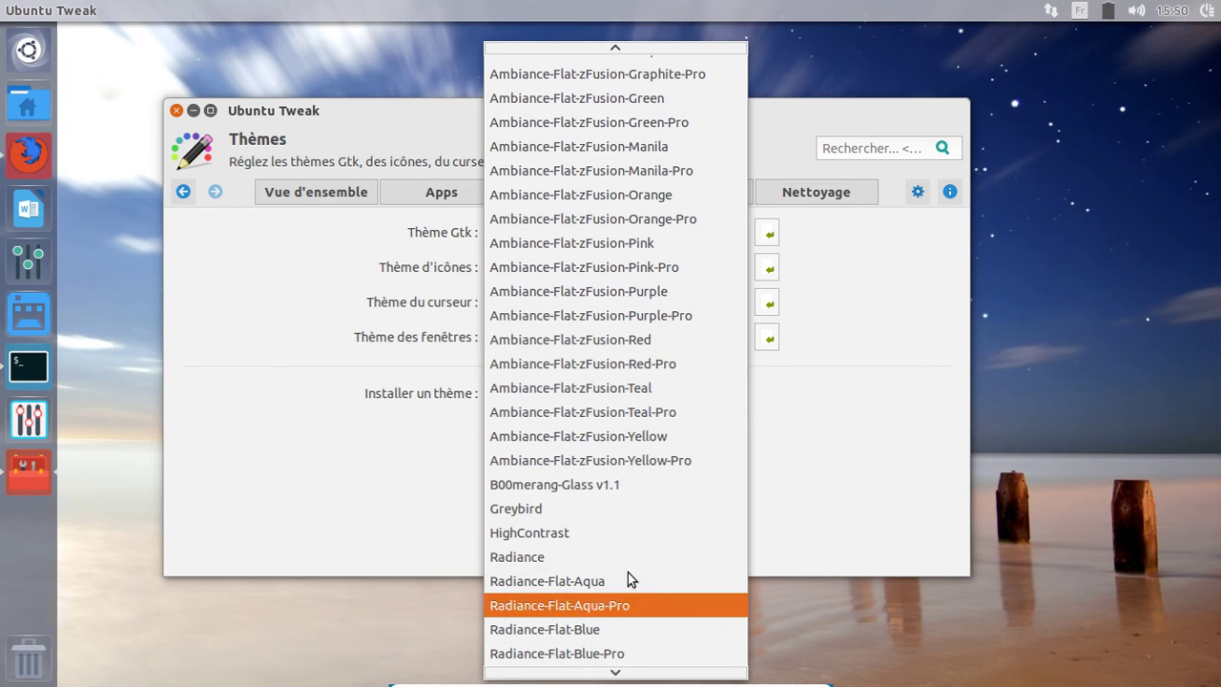
{"action": "left_click", "coordinate": [633, 334]}
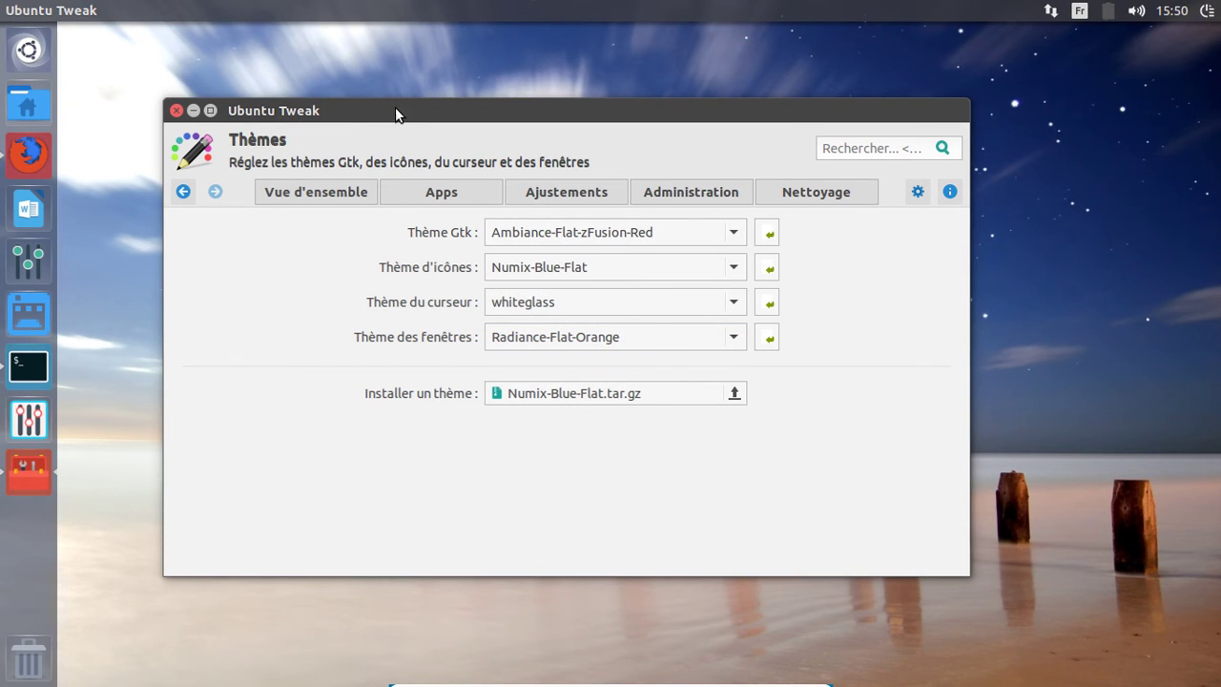
Change the GTK theme to Ultra-Flat-Theme and reposition the Ubuntu Tweak window on the desktop.
{"action": "left_click_drag", "start_coordinate": [390, 114], "coordinate": [360, 98]}
{"action": "left_click", "coordinate": [558, 219]}
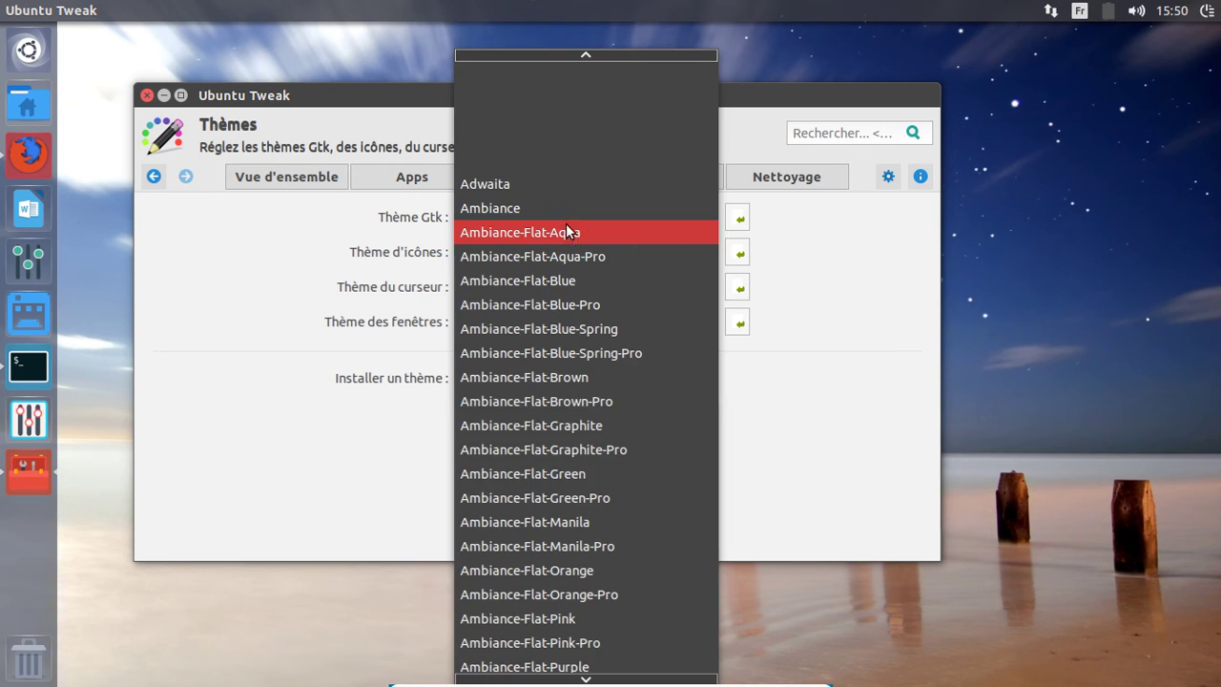
{"action": "mouse_move", "coordinate": [561, 679]}
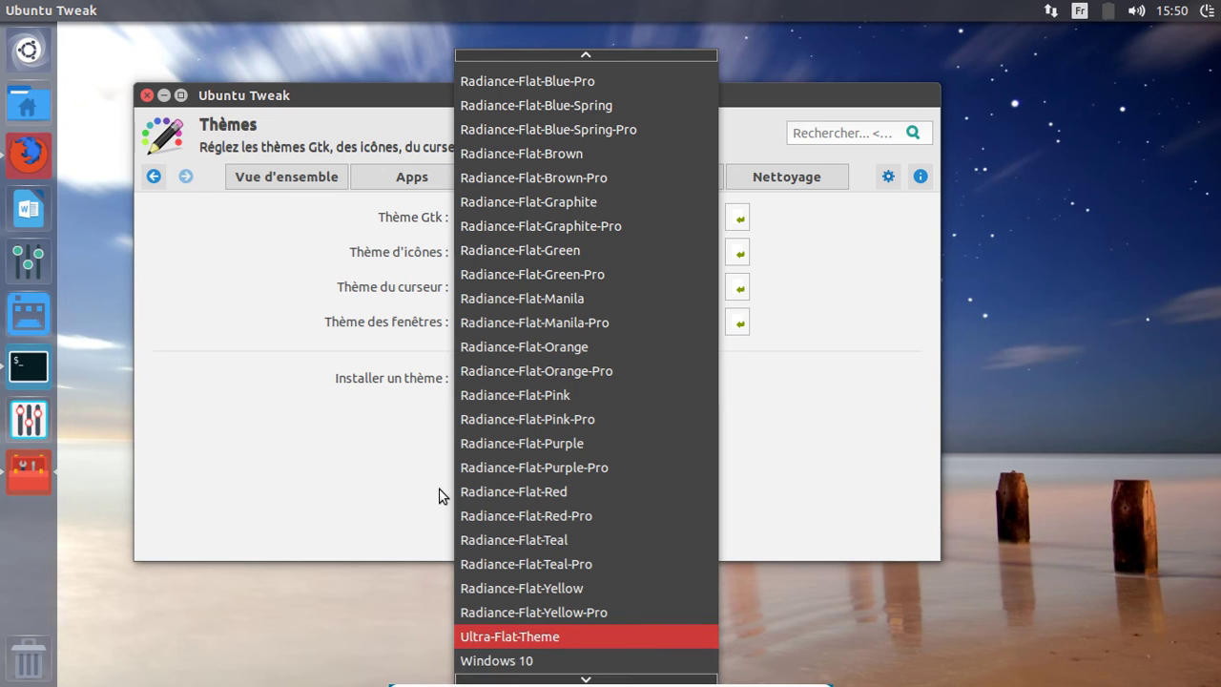
{"action": "key", "text": "Return"}
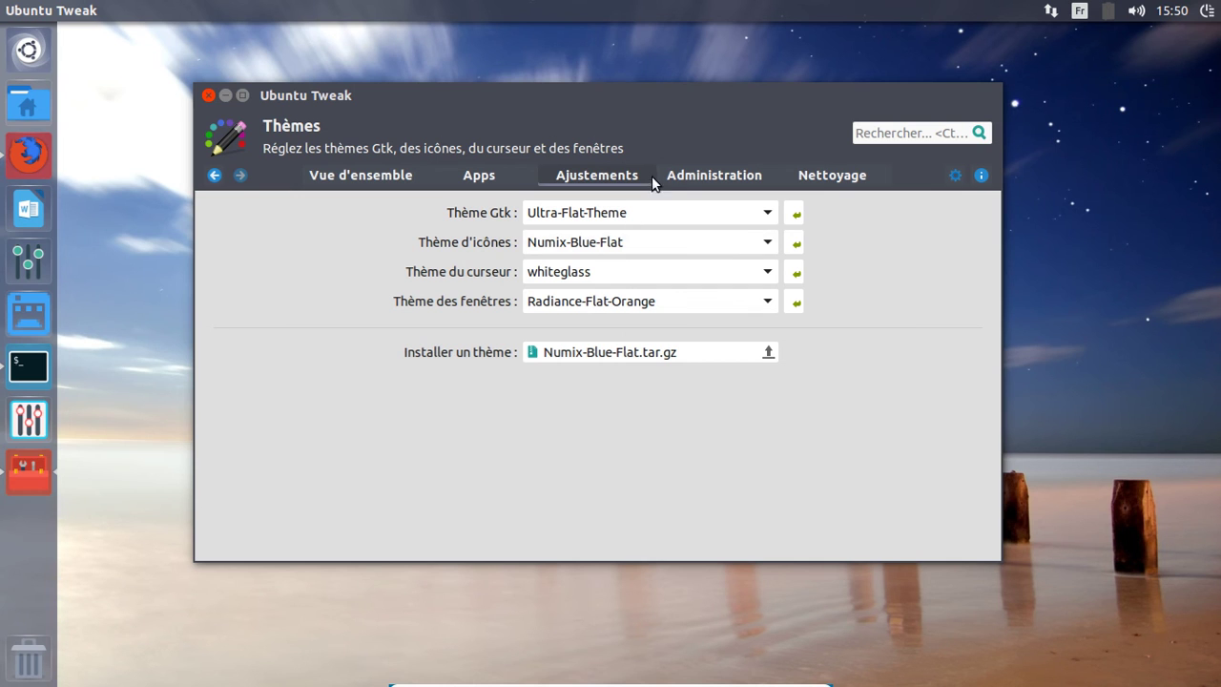
{"action": "mouse_move", "coordinate": [700, 102]}
{"action": "left_mouse_down"}
{"action": "mouse_move", "coordinate": [780, 122]}
{"action": "mouse_move", "coordinate": [625, 112]}
{"action": "mouse_move", "coordinate": [694, 87]}
{"action": "left_mouse_up"}
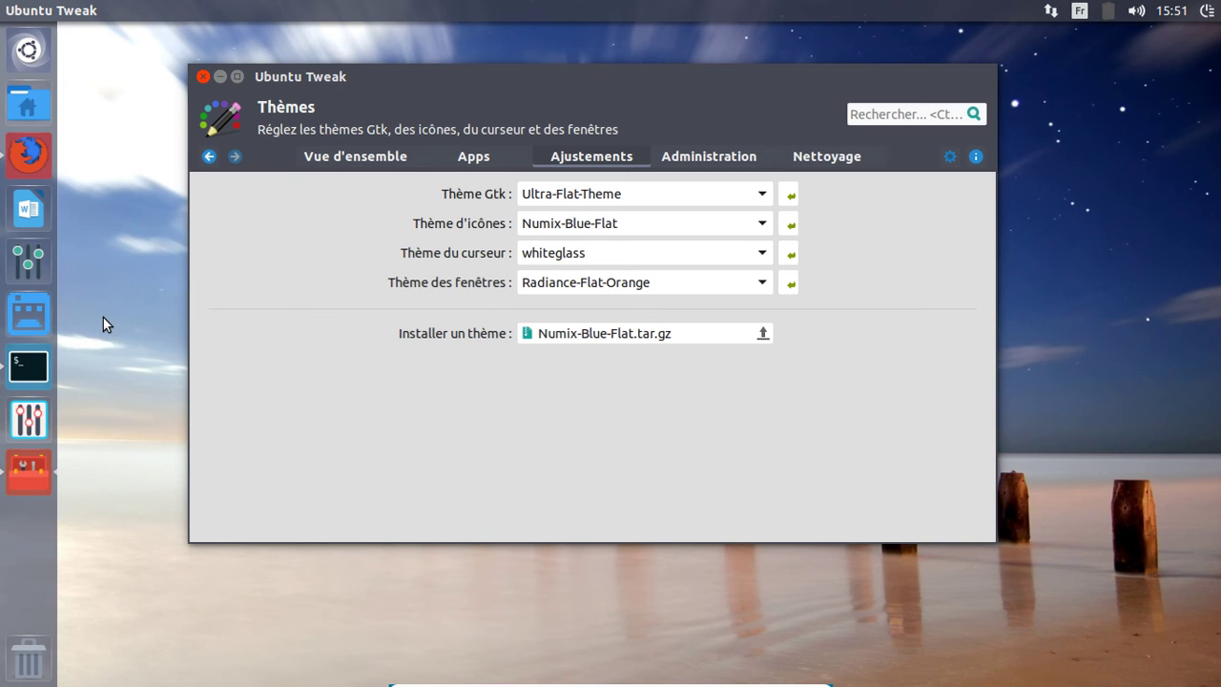
Examine LibreOffice Writer and the terminal under the new theme, closing Writer and minimizing the terminal after viewing each.
{"action": "left_click", "coordinate": [40, 191]}
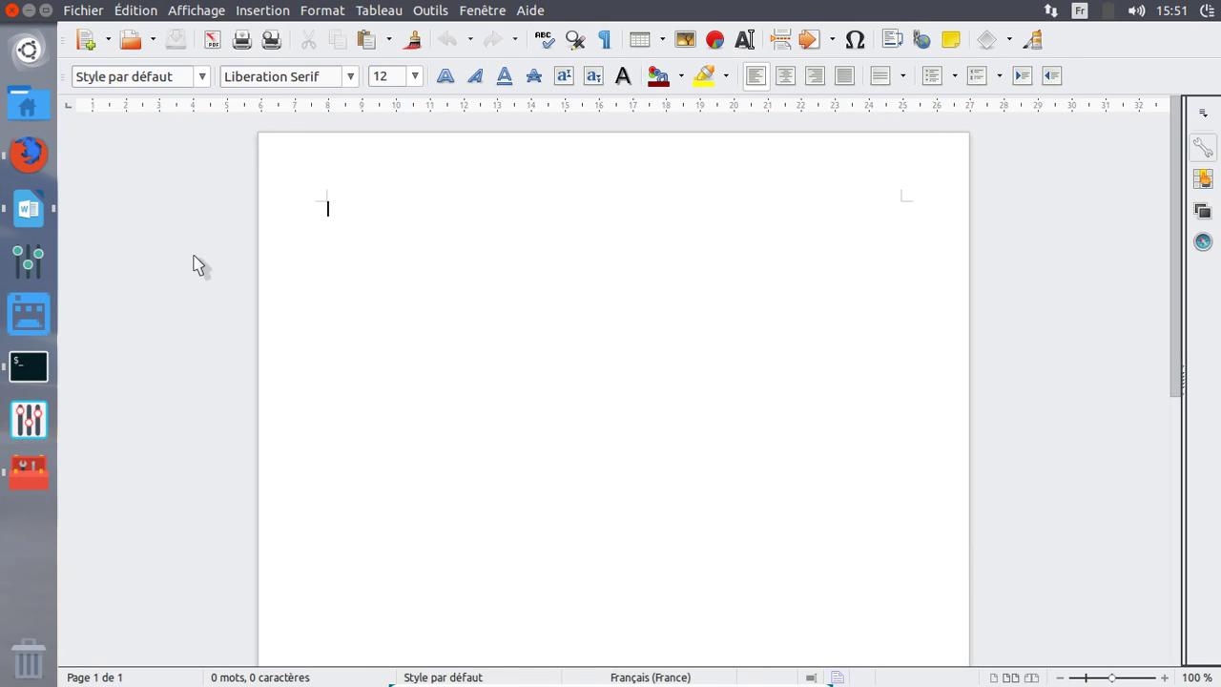
{"action": "left_click_drag", "start_coordinate": [697, 8], "coordinate": [668, 3]}
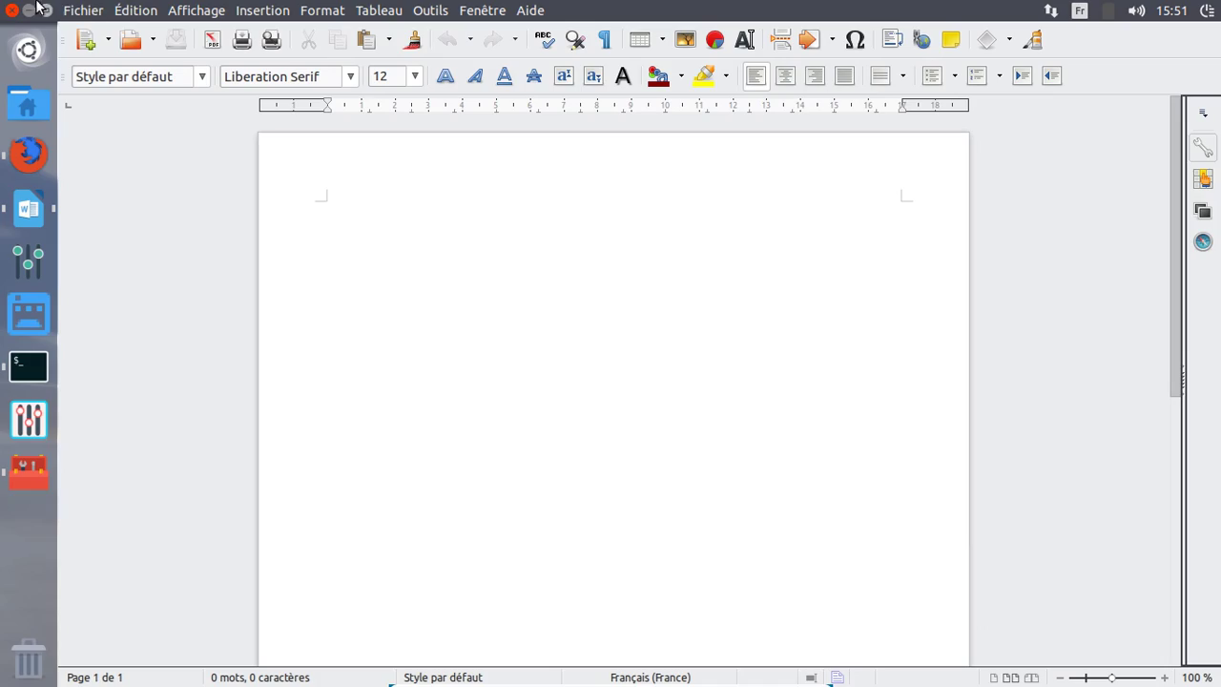
{"action": "left_click", "coordinate": [12, 11]}
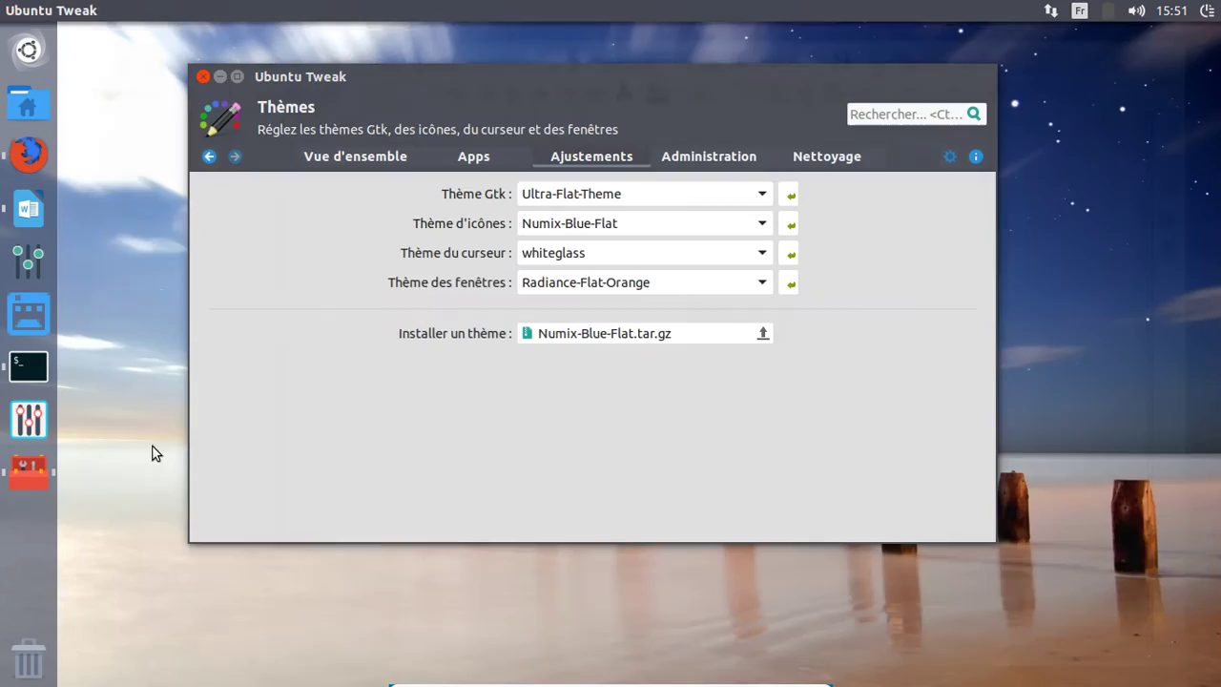
{"action": "left_click", "coordinate": [40, 373]}
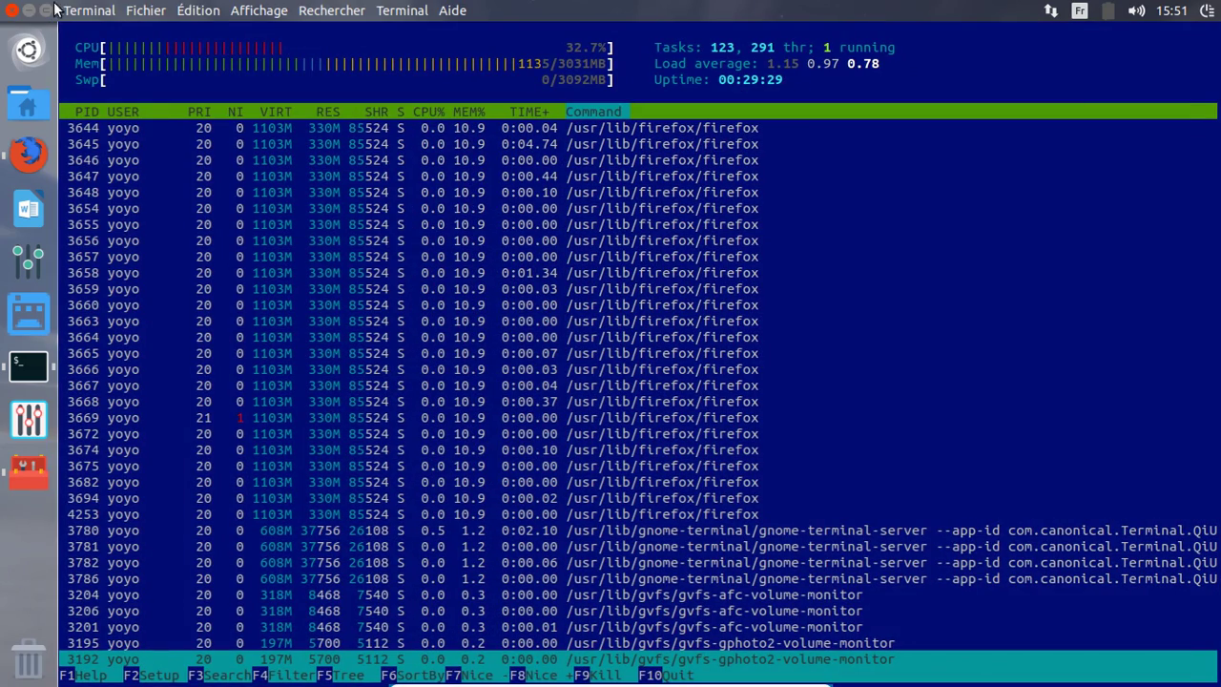
{"action": "left_click", "coordinate": [29, 11]}
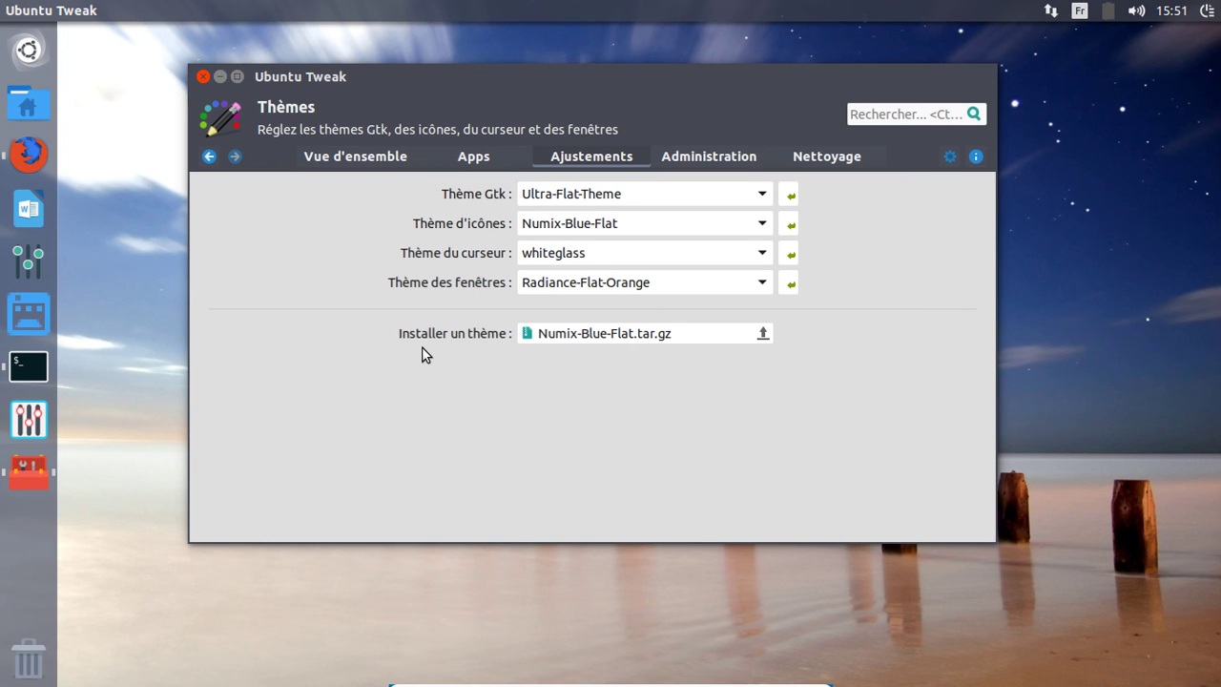
Minimize the Ubuntu virtual machine to return to the host's terminal running the screen recording.
{"action": "left_click", "coordinate": [769, 679]}
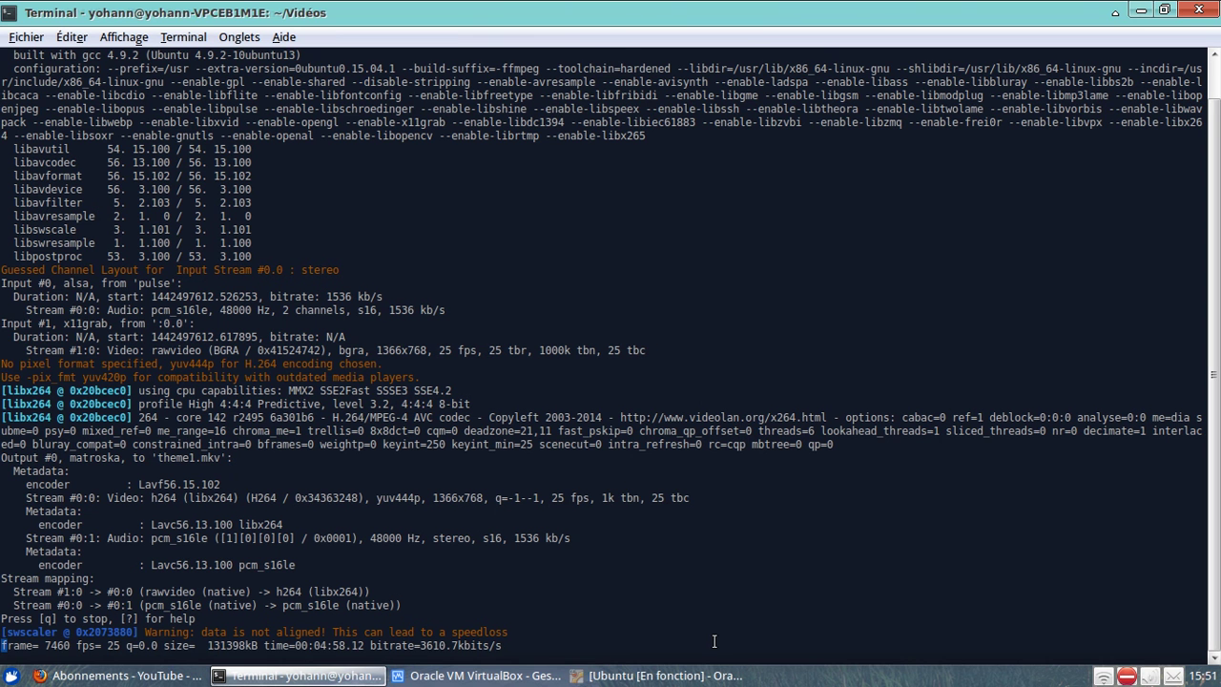